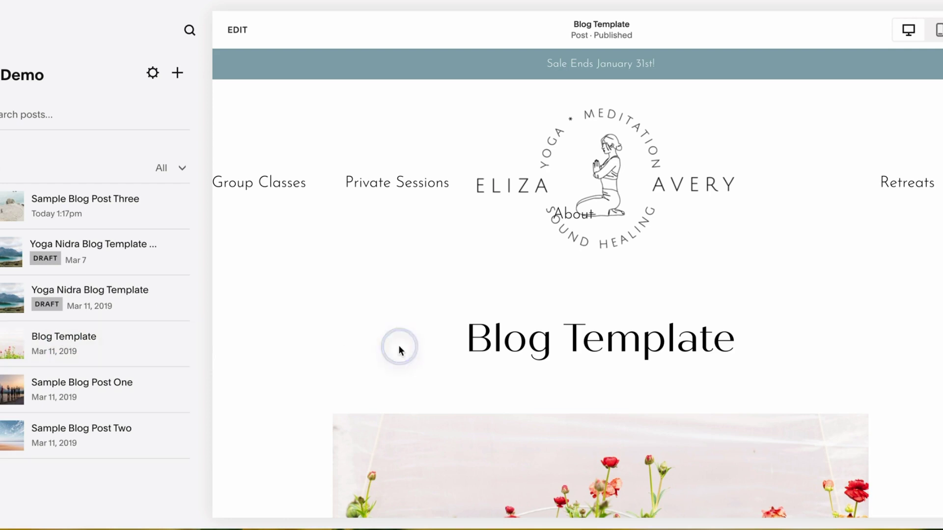
# Step: Open the published Blog Template post for editing
pyautogui.click(238, 29)
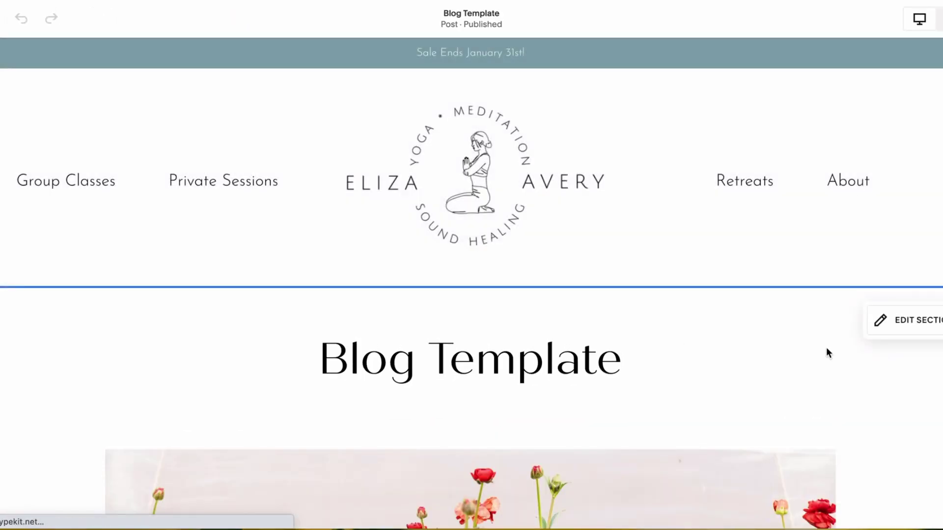
pyautogui.scroll(-1, 826, 346)
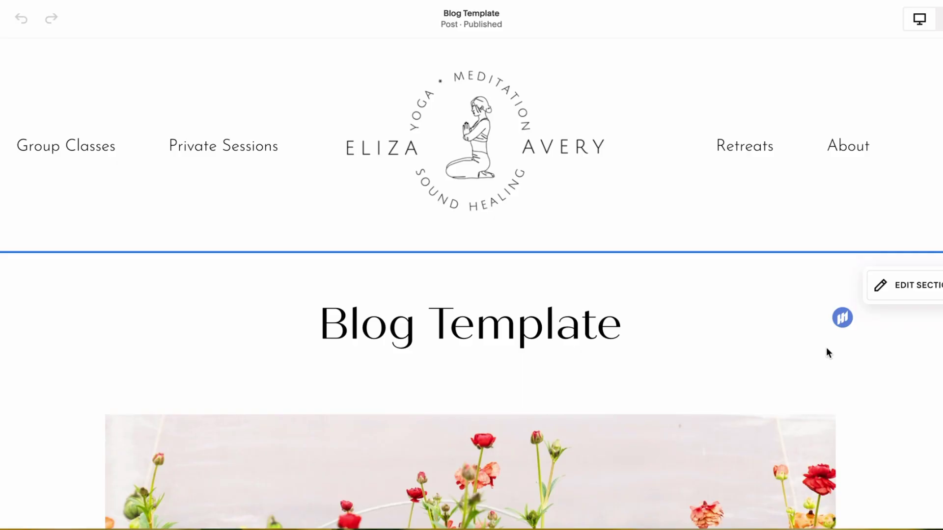
pyautogui.scroll(-1, 827, 349)
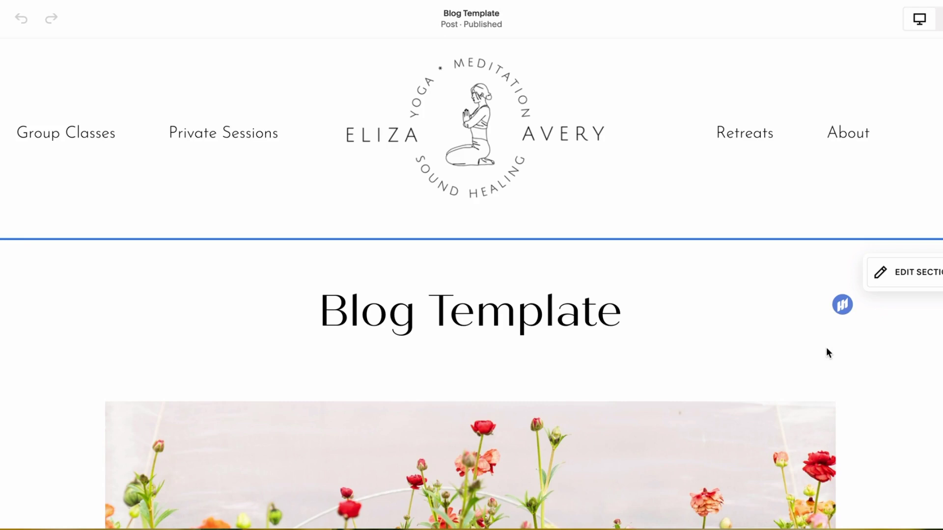
pyautogui.scroll(1, 826, 347)
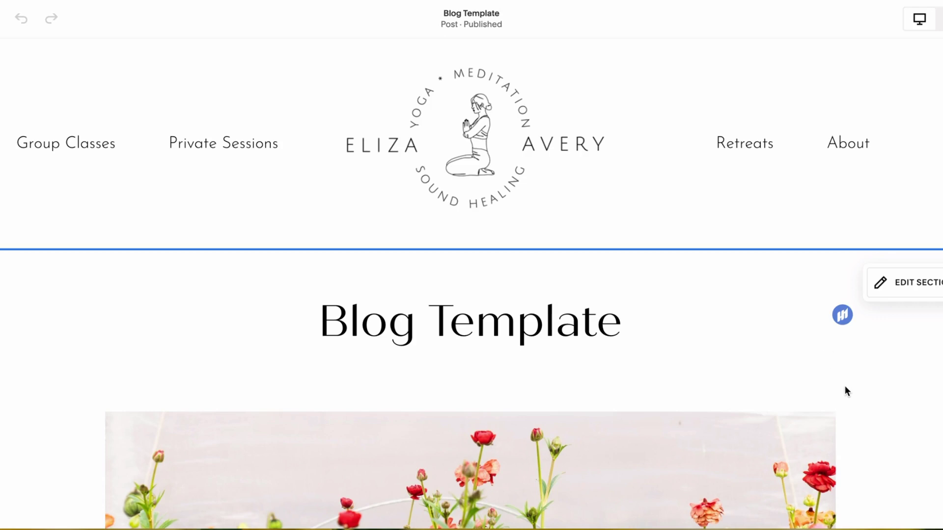
# Step: Review the post's title, banner image and the Introduction H2 section with its body paragraphs
pyautogui.scroll(-3, 878, 400)
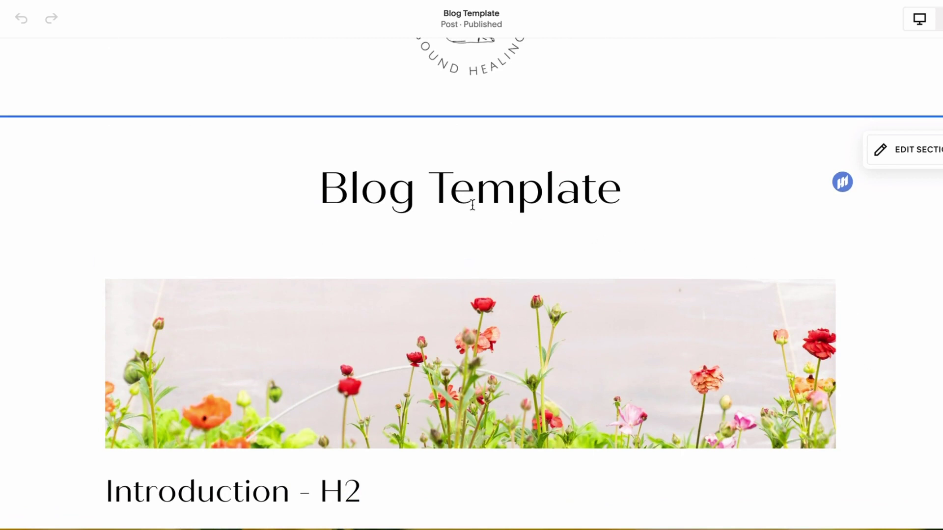
pyautogui.scroll(-2, 552, 310)
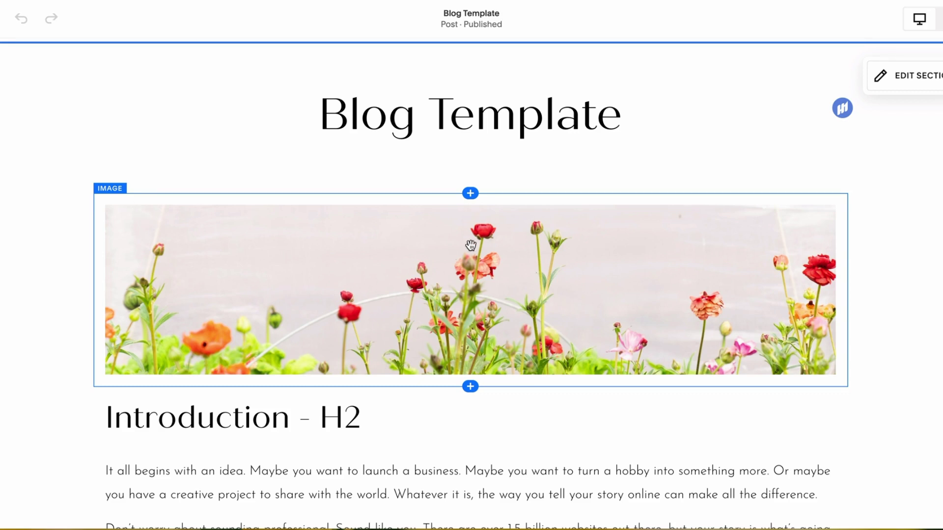
pyautogui.scroll(-1, 864, 415)
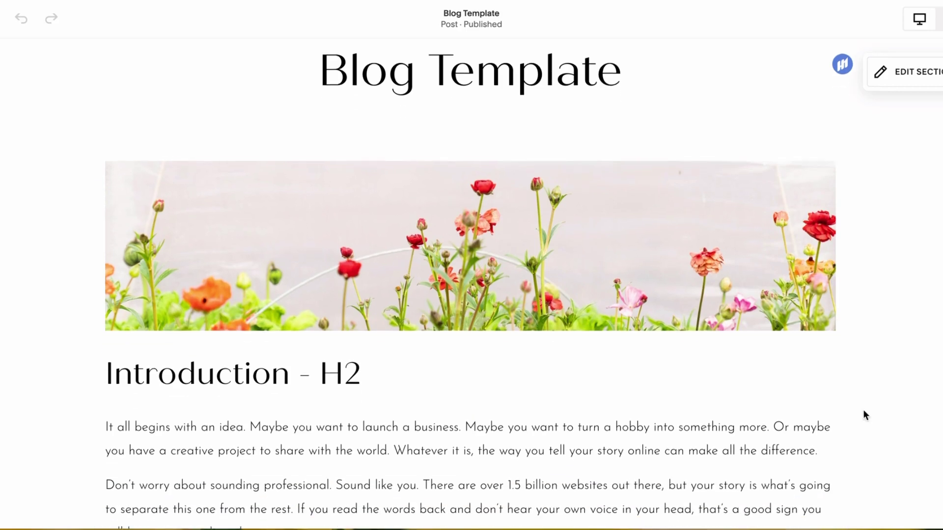
pyautogui.scroll(-4, 863, 411)
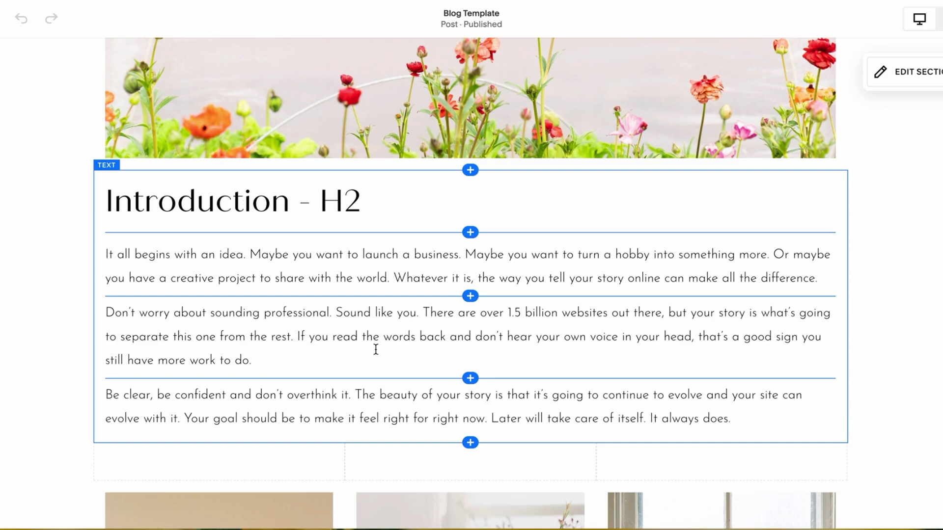
pyautogui.scroll(-1, 376, 349)
pyautogui.scroll(-3, 358, 283)
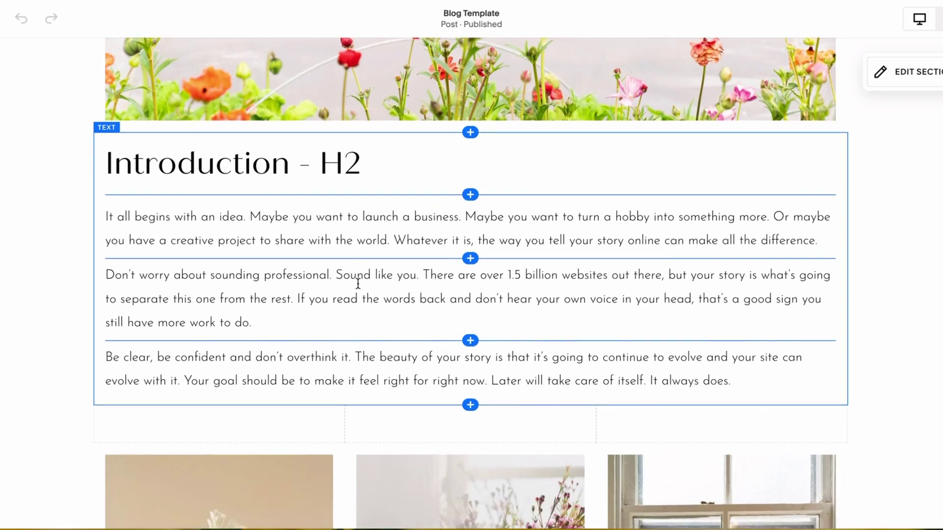
pyautogui.scroll(-10, 358, 283)
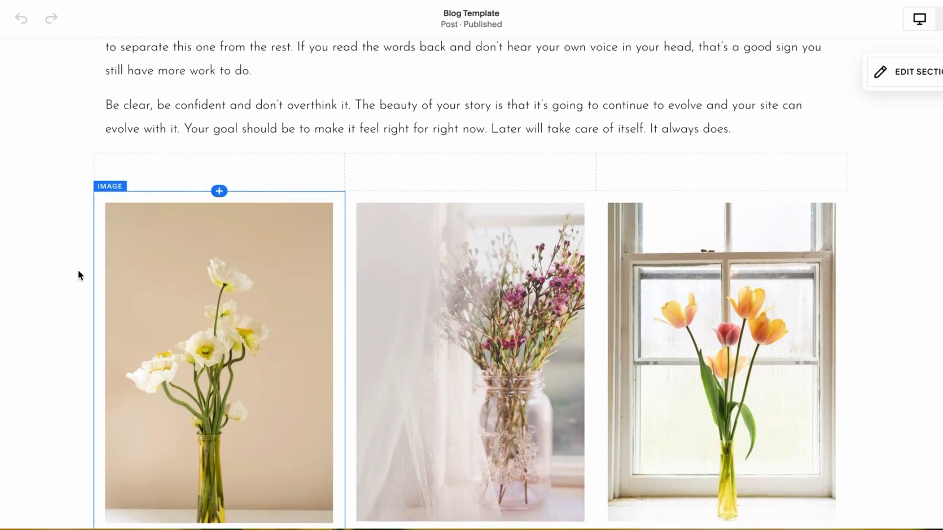
# Step: Examine the three-image row below the introduction and view the content settings of the white flowers image
pyautogui.scroll(3, 45, 274)
pyautogui.scroll(-4, 45, 278)
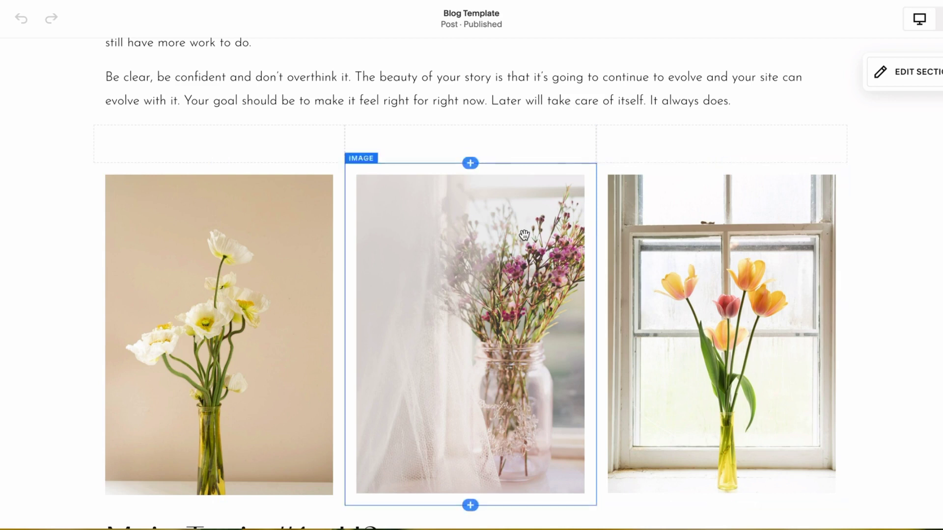
pyautogui.scroll(-1, 260, 245)
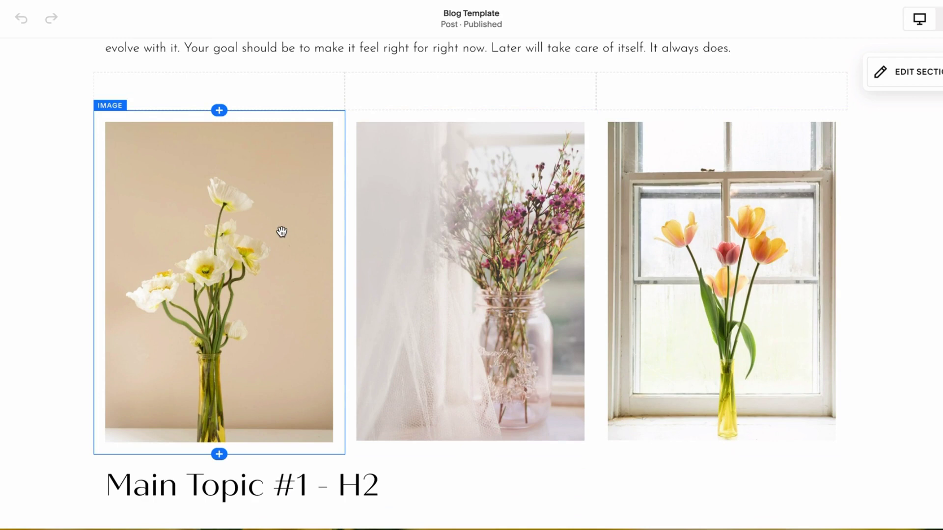
pyautogui.click(111, 109)
pyautogui.click(108, 81)
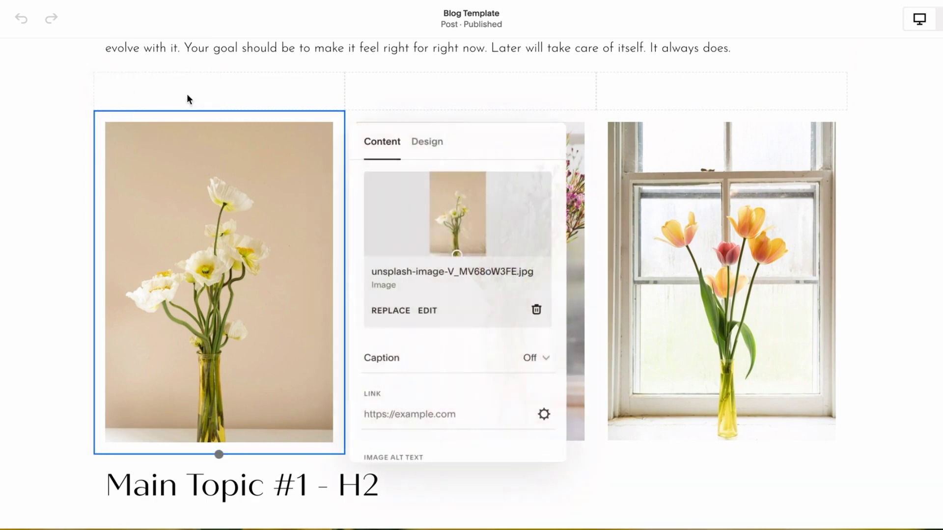
pyautogui.click(55, 276)
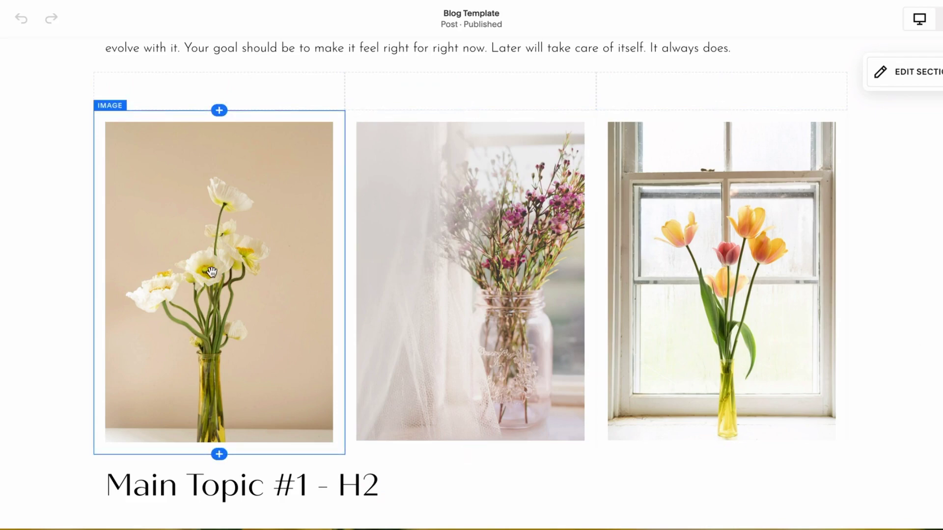
# Step: Review the Main Topic #1 H2 section and its first H3 sub topic with the text wrapped around a video
pyautogui.scroll(-3, 895, 316)
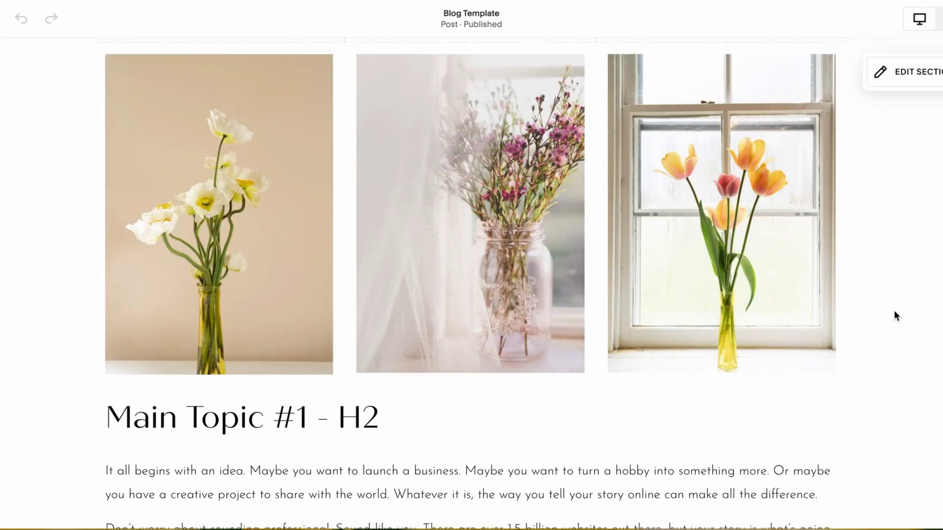
pyautogui.scroll(-4, 894, 313)
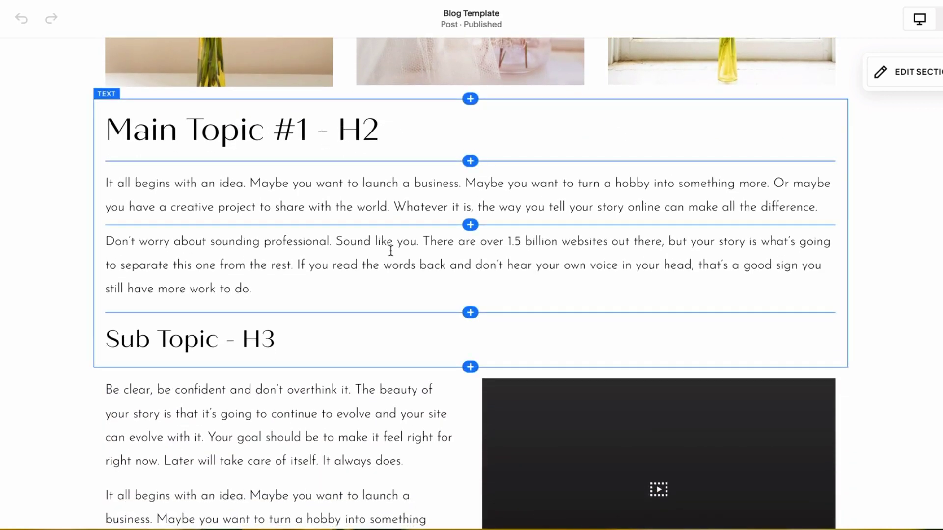
pyautogui.scroll(-2, 390, 250)
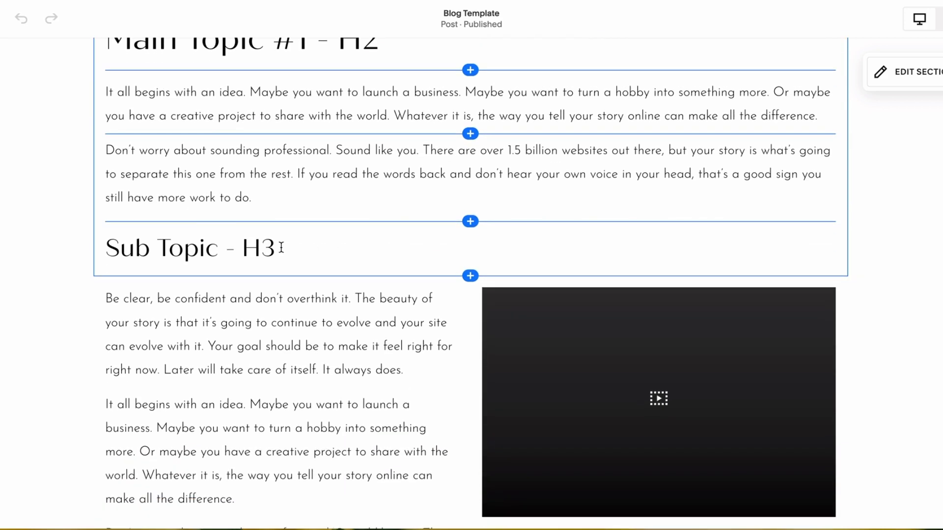
pyautogui.scroll(-2, 314, 314)
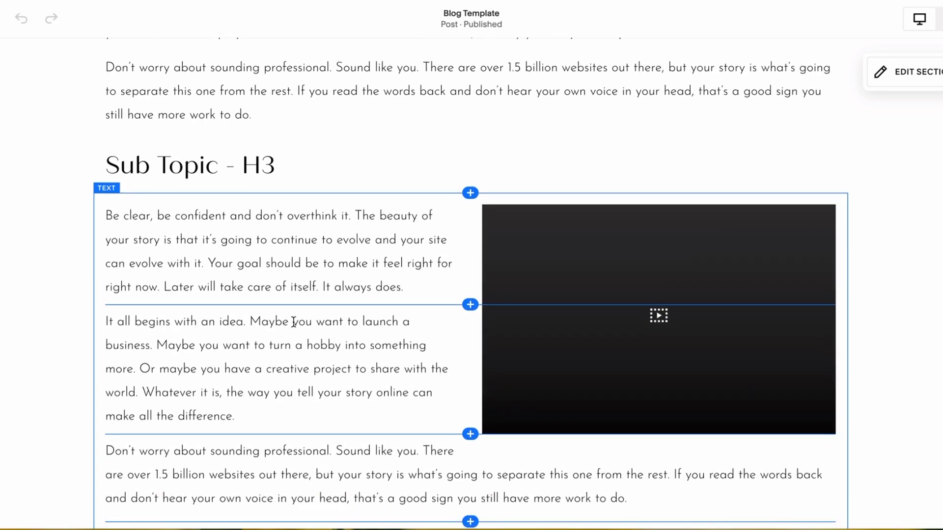
pyautogui.scroll(-2, 294, 322)
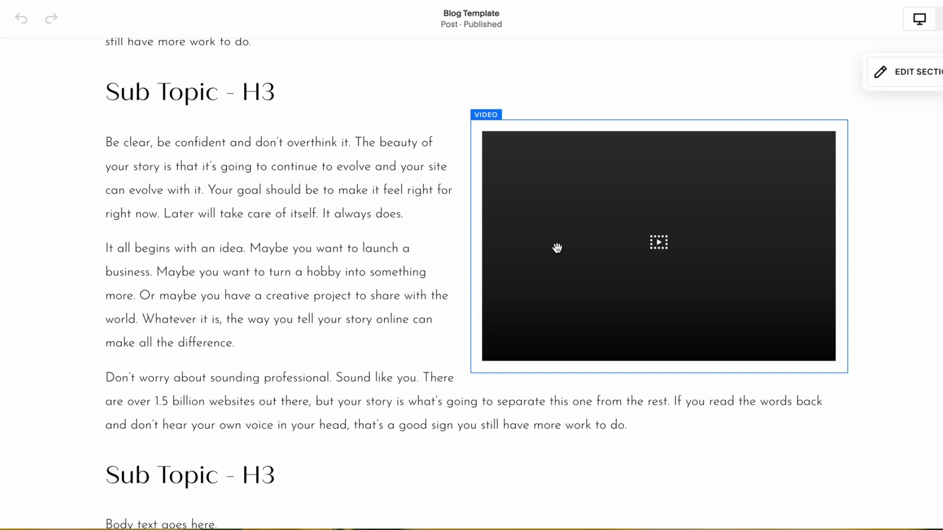
# Step: Try moving the video block within the sub topic text, and view its options for adding a video
pyautogui.click(604, 170)
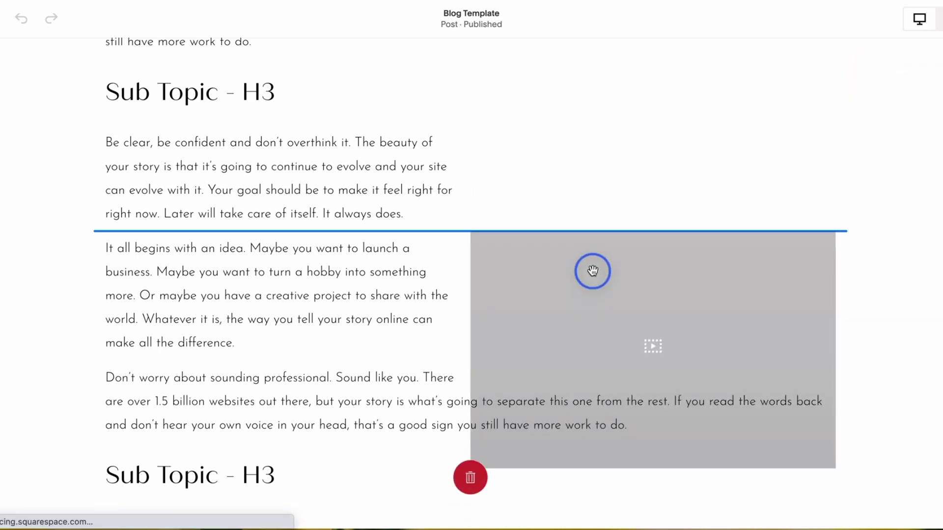
pyautogui.moveTo(592, 271); pyautogui.dragTo(600, 161)
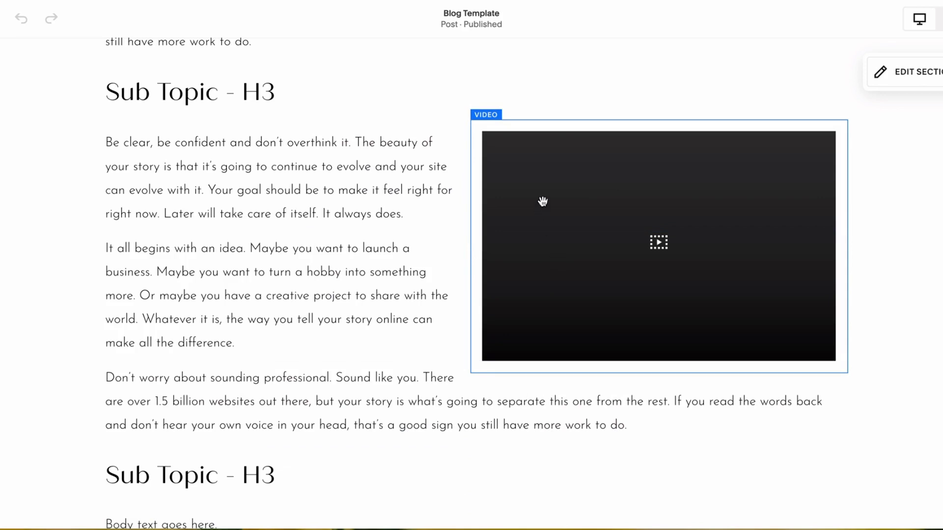
pyautogui.click(488, 116)
pyautogui.click(486, 96)
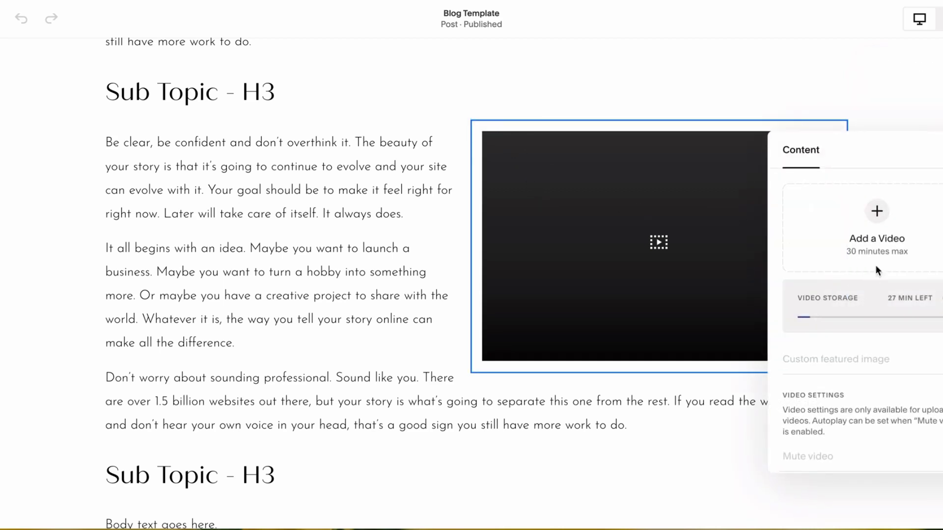
pyautogui.click(882, 251)
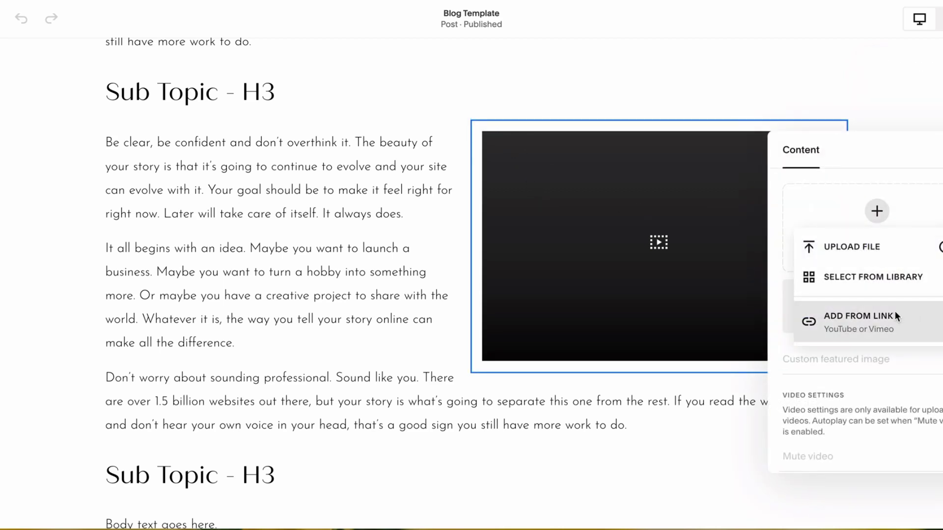
pyautogui.click(934, 126)
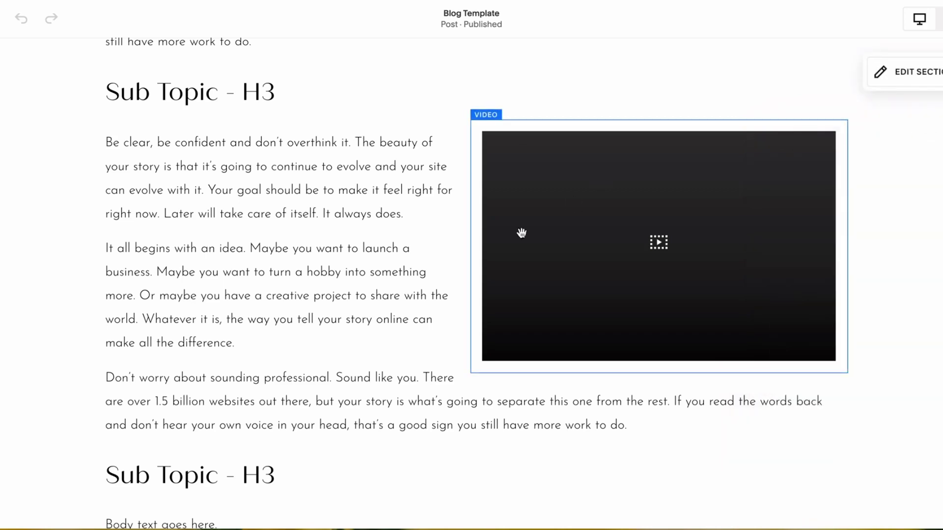
# Step: Review the remaining heading structure from the second H3 sub topic through Main Topic #2 to the Summary H2
pyautogui.scroll(-1, 432, 270)
pyautogui.scroll(-5, 344, 304)
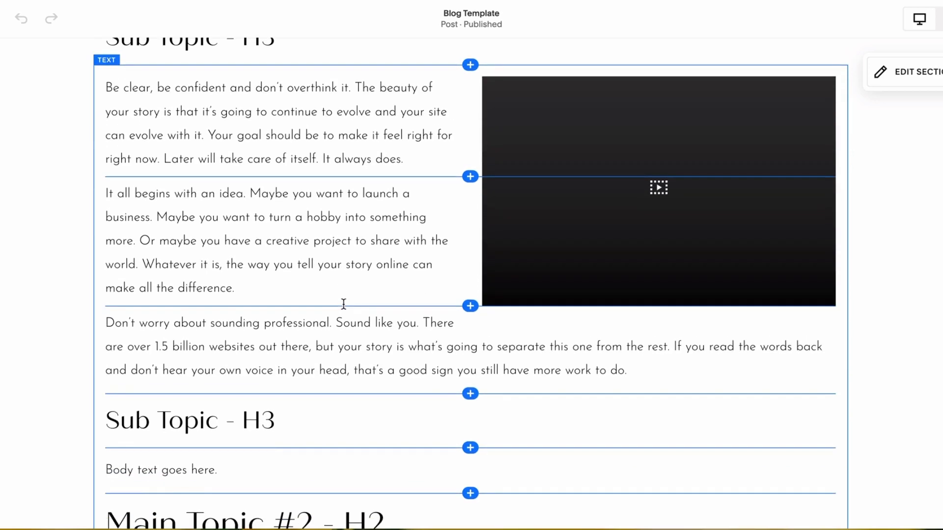
pyautogui.scroll(-2, 343, 304)
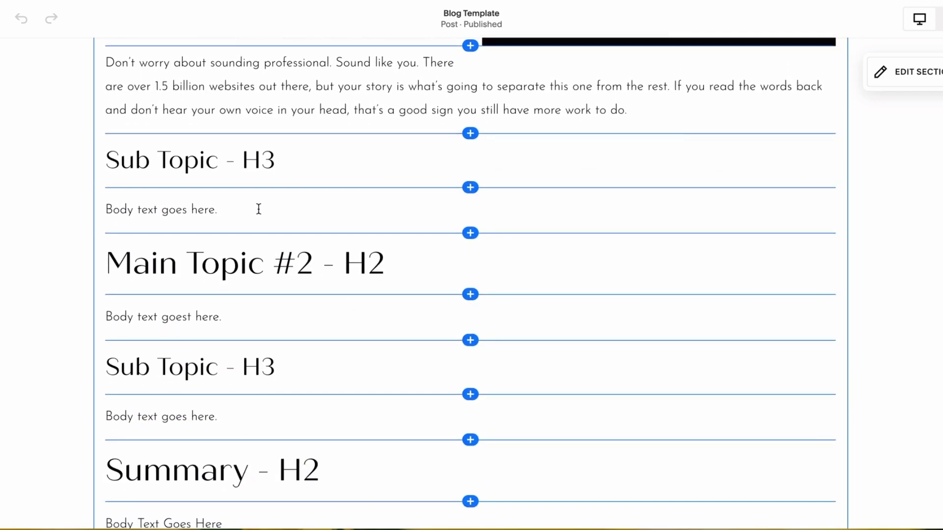
pyautogui.scroll(-1, 250, 208)
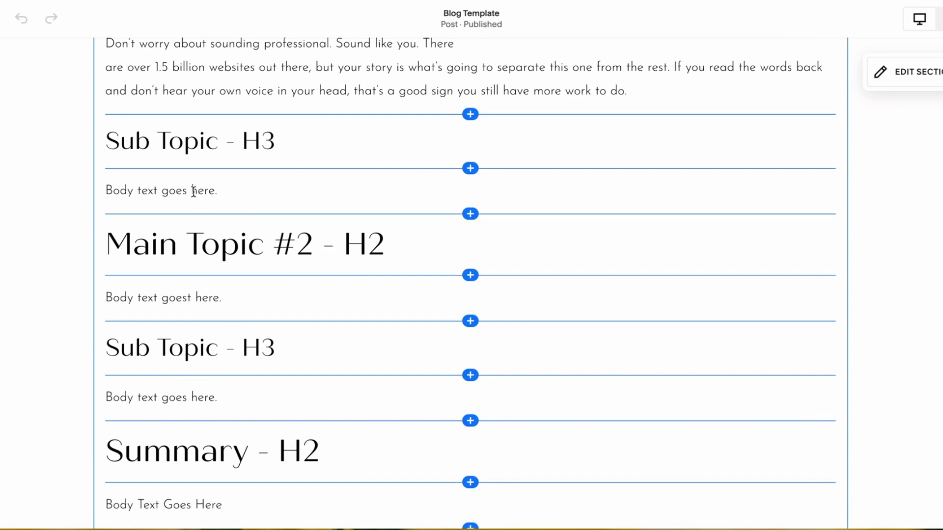
pyautogui.scroll(-2, 247, 297)
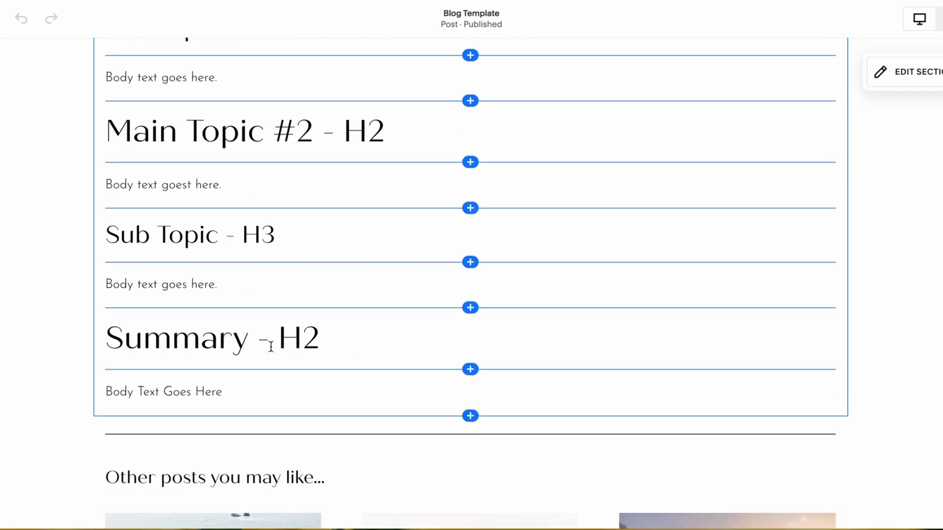
pyautogui.scroll(1, 346, 342)
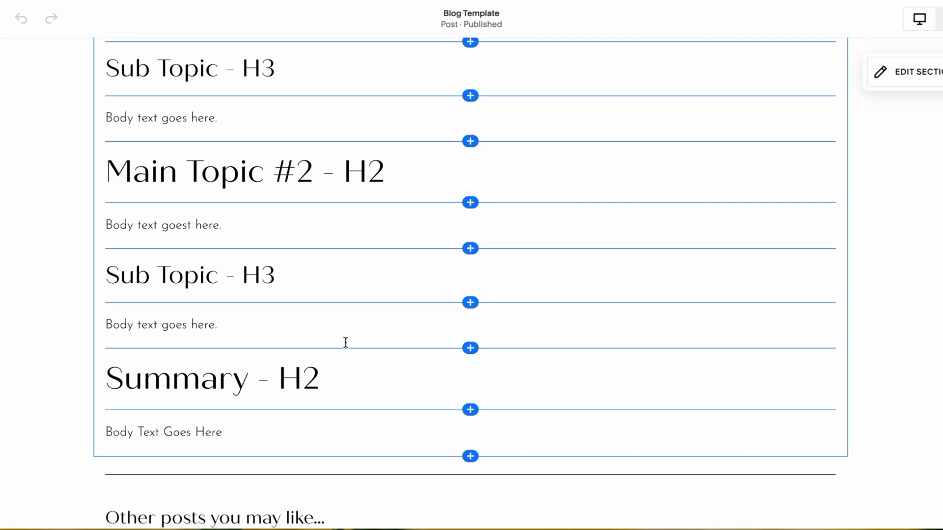
pyautogui.scroll(1, 345, 342)
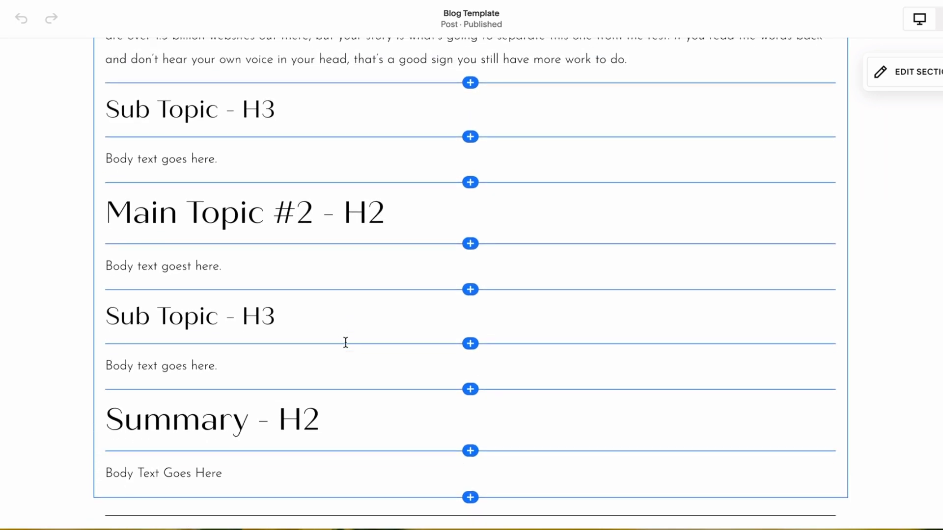
# Step: Look over the overall post layout again, from the introduction and image row down to the Main Topic #2 section
pyautogui.scroll(14, 346, 342)
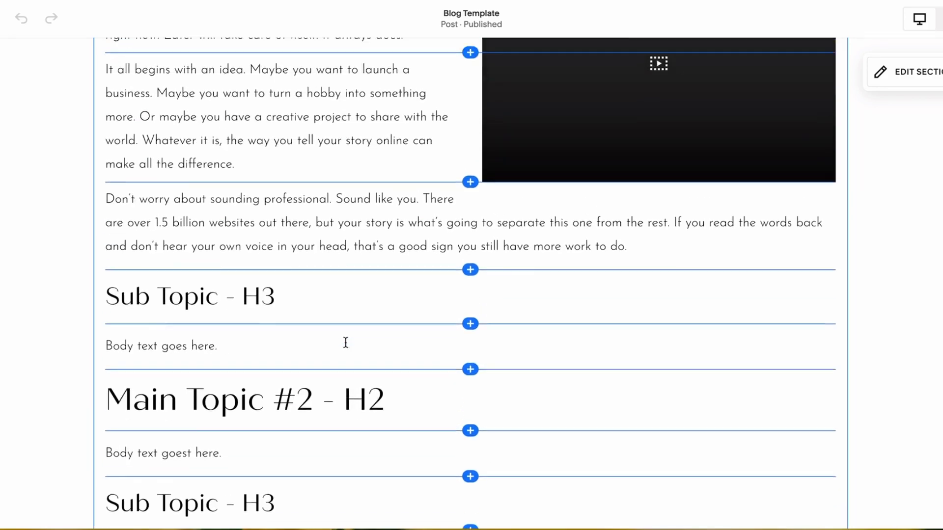
pyautogui.scroll(13, 345, 343)
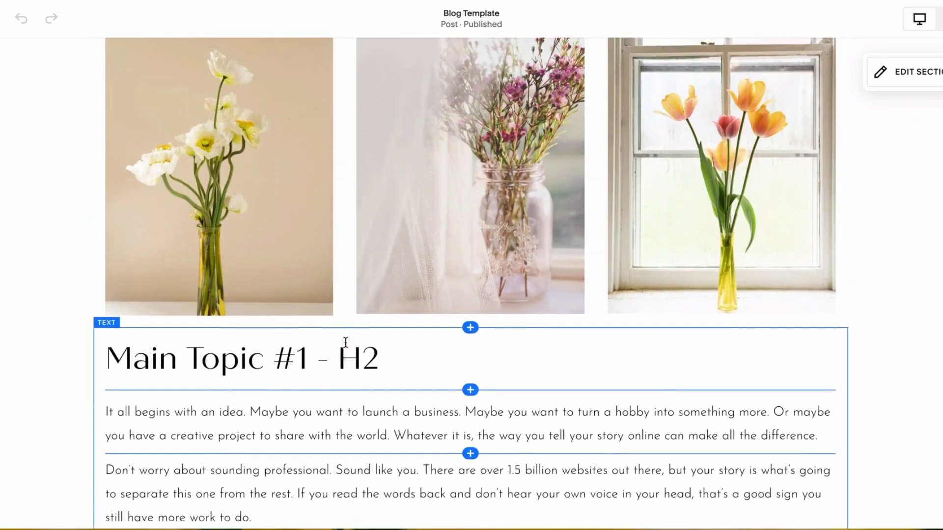
pyautogui.scroll(-17, 346, 342)
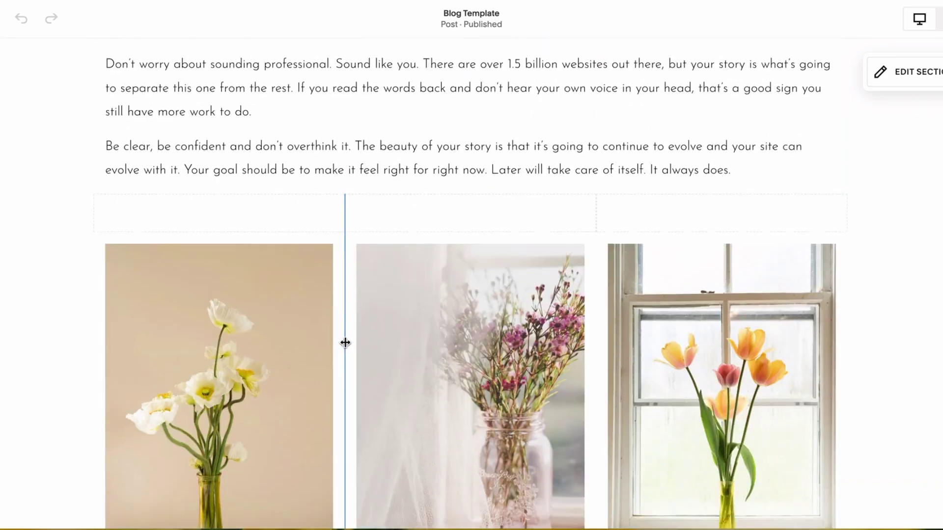
pyautogui.scroll(-7, 345, 342)
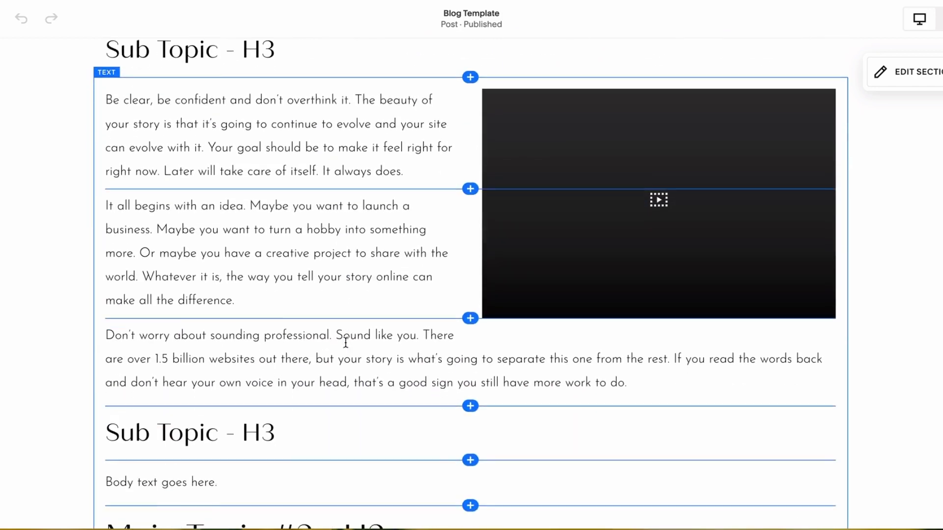
pyautogui.scroll(-1, 346, 342)
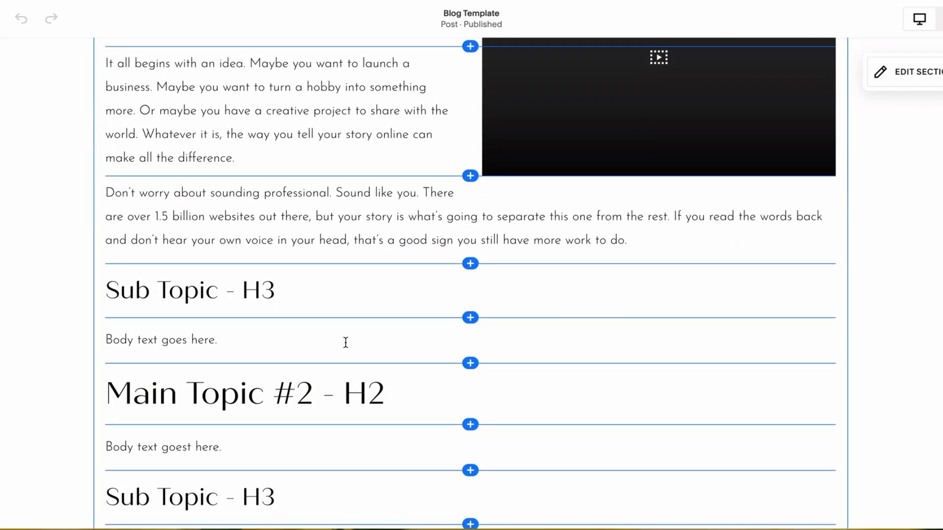
# Step: Review the Main Topic #2 H2 section with its H3 sub topic and the Summary H2 that closes the body text
pyautogui.scroll(-1, 345, 343)
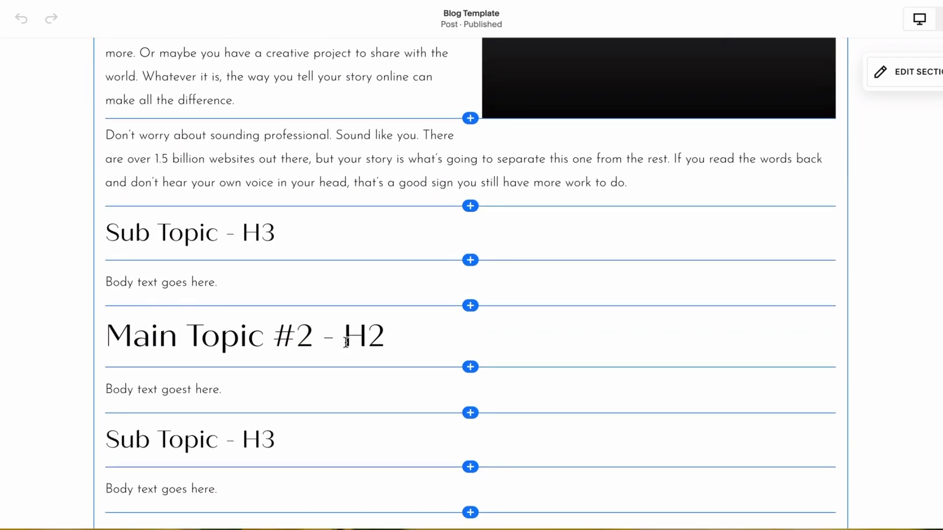
pyautogui.scroll(-3, 346, 342)
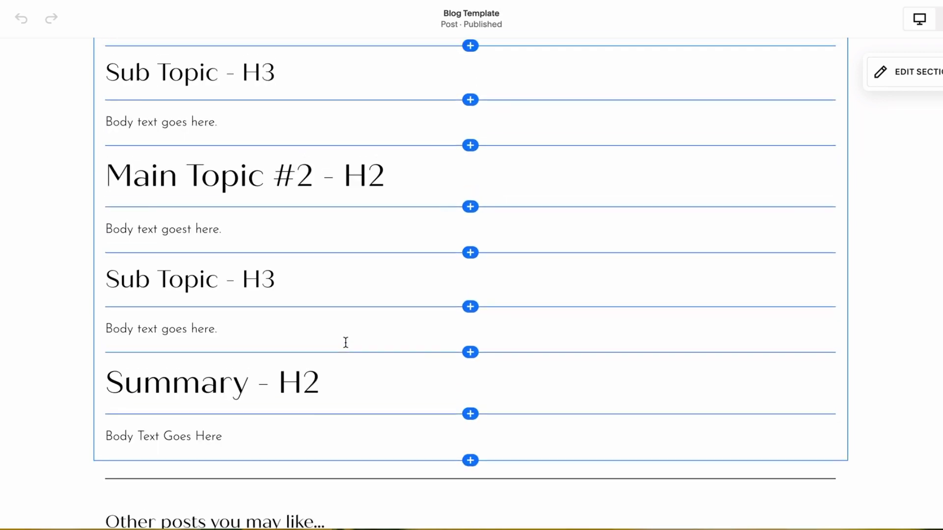
pyautogui.scroll(1, 346, 343)
pyautogui.scroll(-1, 346, 342)
pyautogui.scroll(1, 345, 342)
pyautogui.scroll(-1, 346, 342)
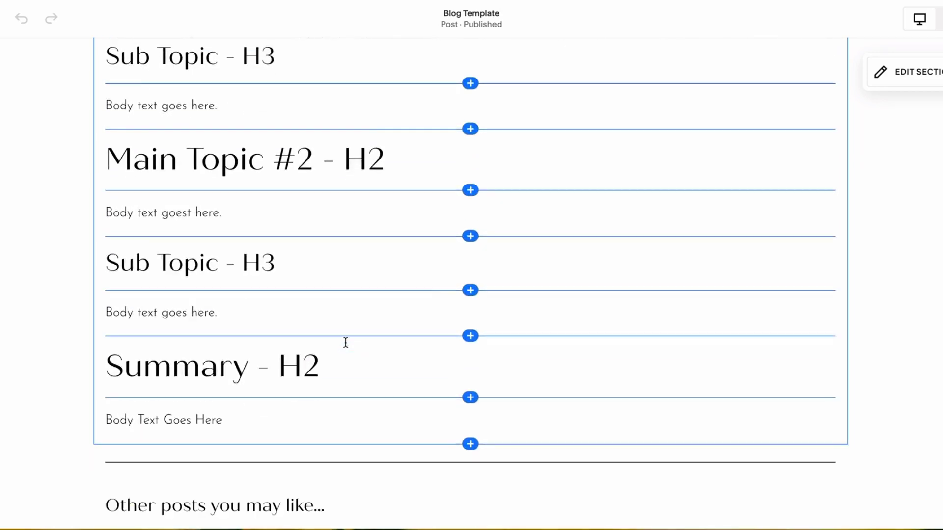
pyautogui.scroll(5, 346, 343)
pyautogui.scroll(-3, 345, 342)
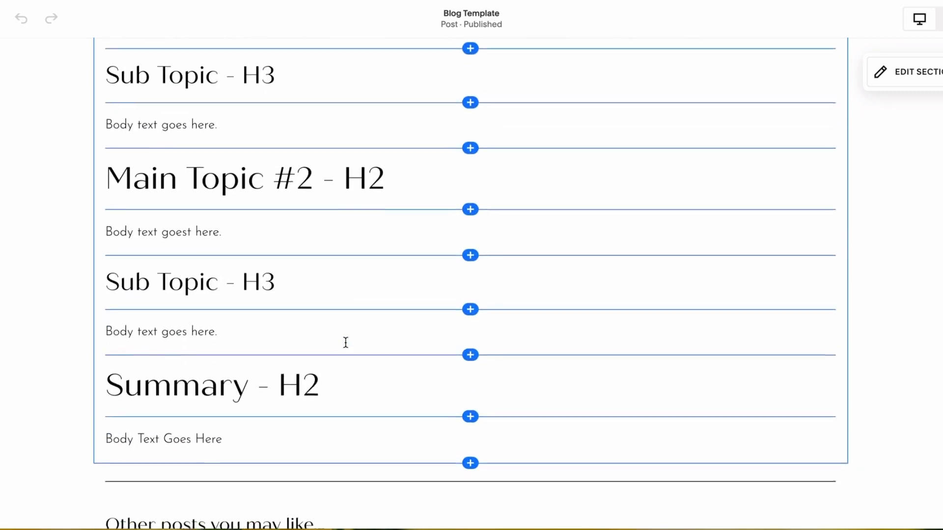
# Step: Look back over the Main Topic #1 section, the three-image row and the introduction text above it
pyautogui.scroll(9, 345, 342)
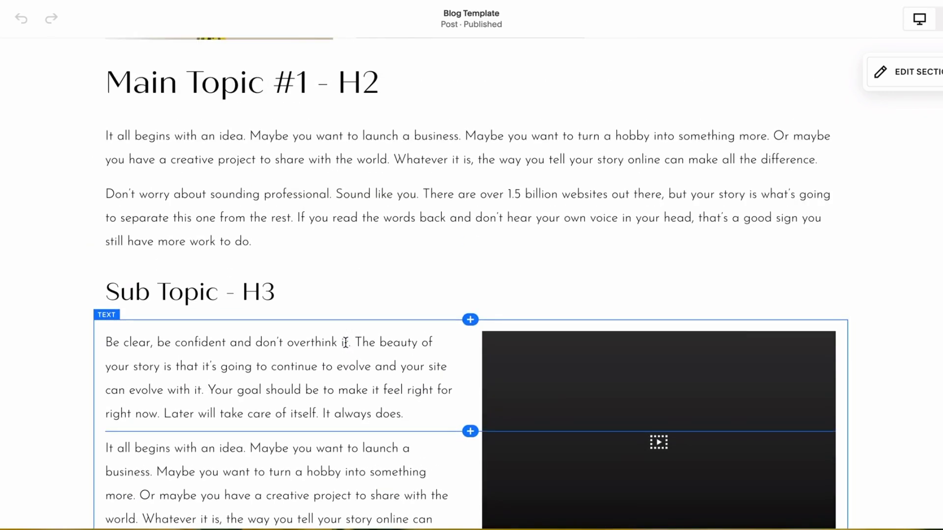
pyautogui.scroll(2, 346, 342)
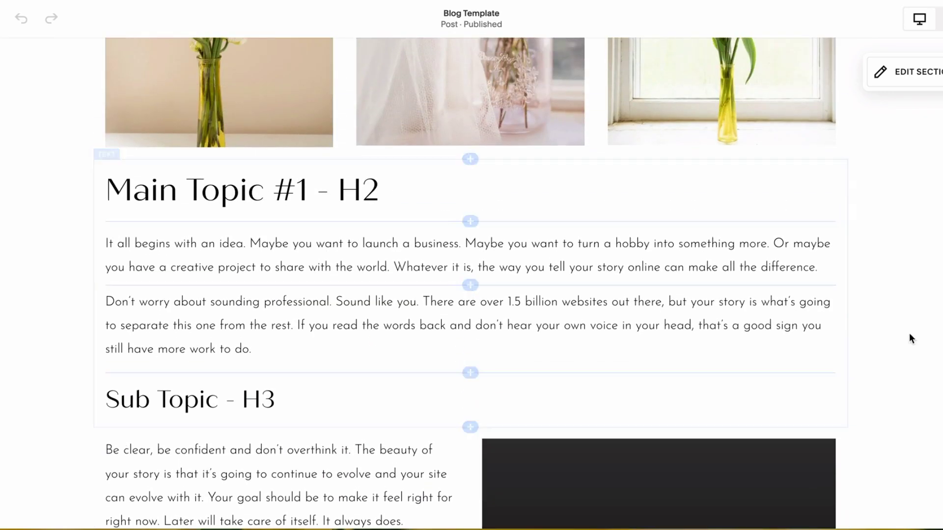
pyautogui.scroll(5, 919, 332)
pyautogui.scroll(1, 919, 331)
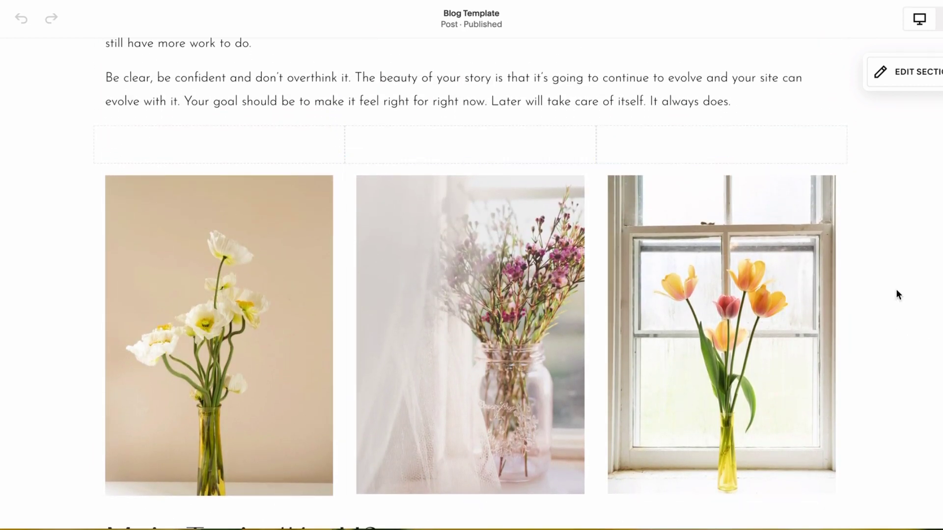
pyautogui.scroll(3, 896, 295)
pyautogui.scroll(3, 895, 294)
# Step: Review the end of the post, from the Summary H2 past the divider line to the "Other posts you may like..." section
pyautogui.scroll(-10, 895, 295)
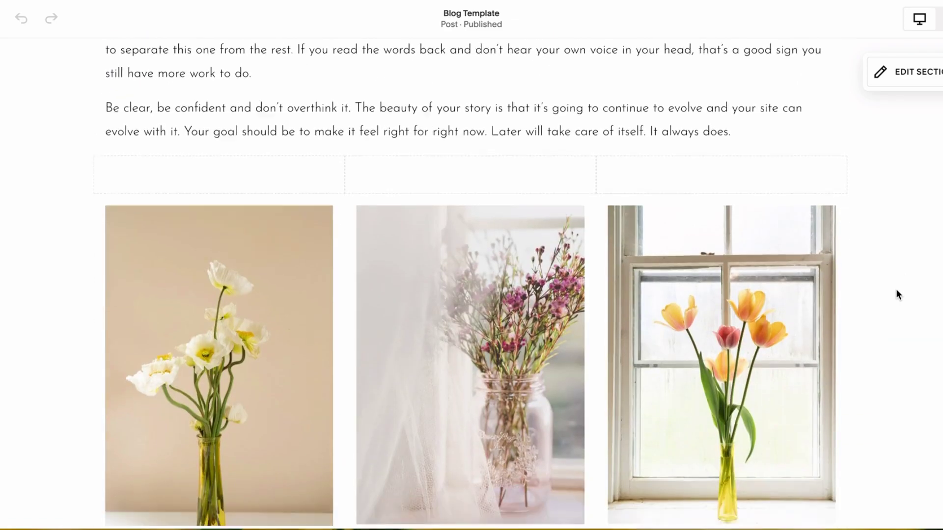
pyautogui.scroll(-15, 896, 291)
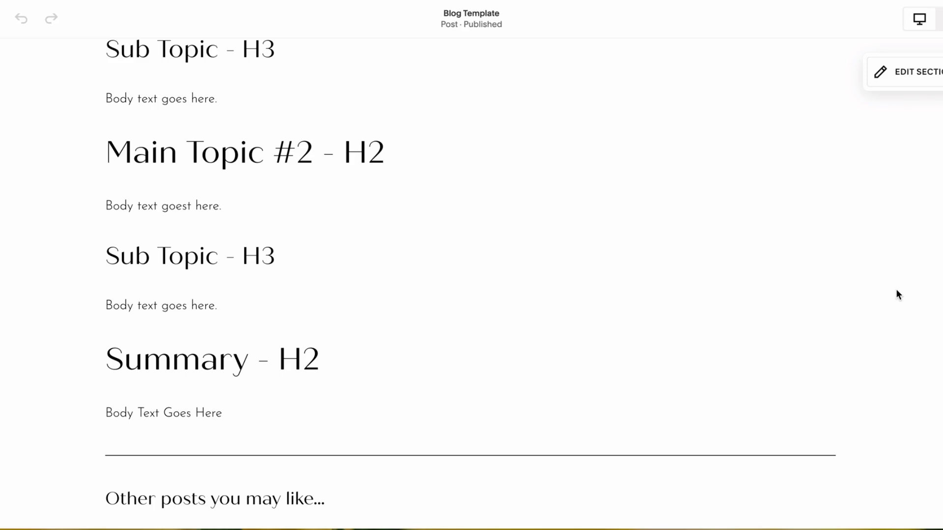
pyautogui.scroll(-2, 899, 295)
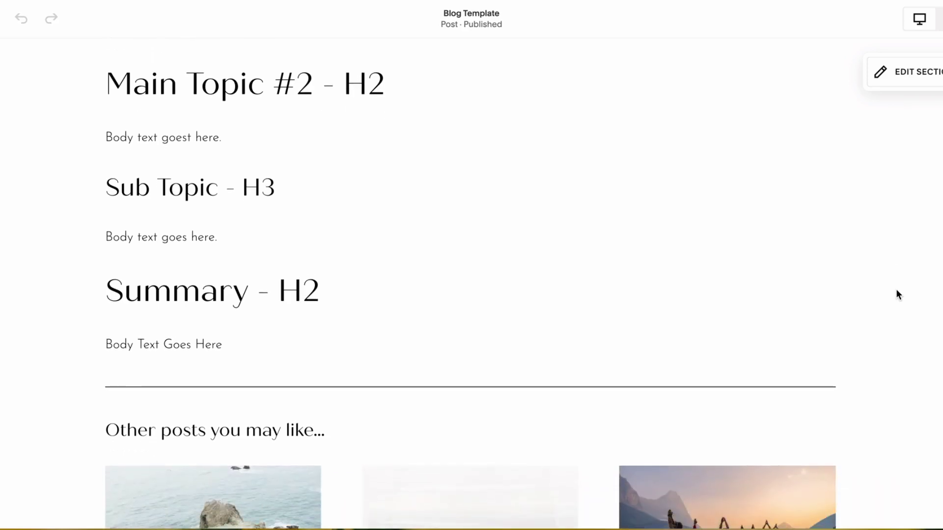
pyautogui.scroll(-5, 898, 295)
pyautogui.scroll(-1, 898, 294)
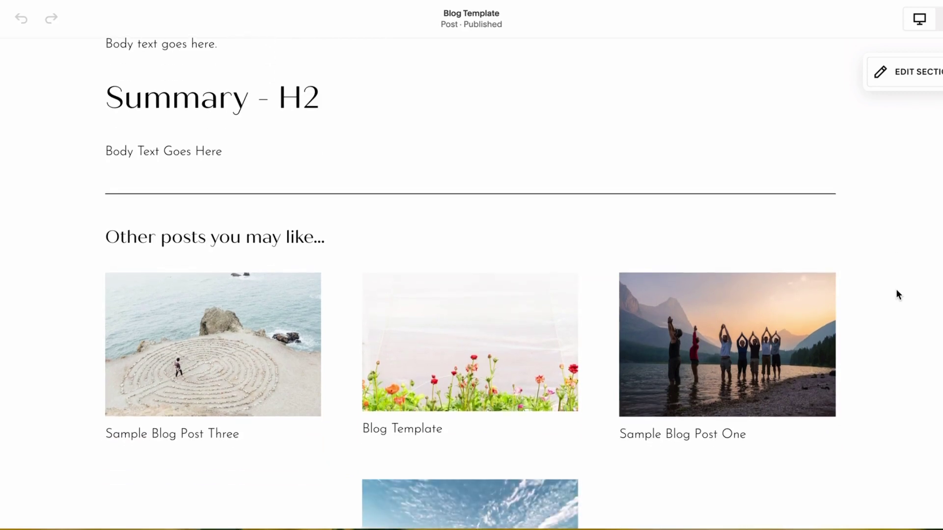
pyautogui.scroll(-2, 896, 294)
pyautogui.scroll(2, 896, 294)
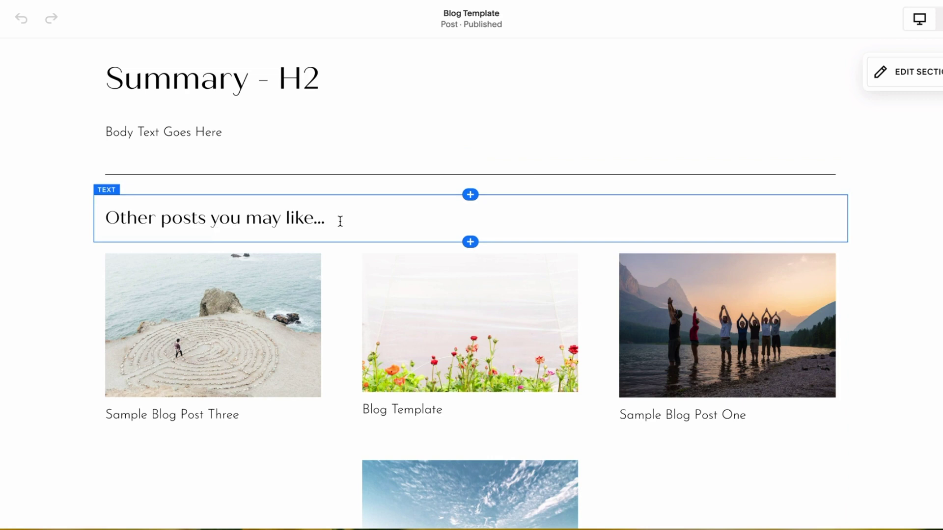
# Step: View the content settings of the summary block under "Other posts you may like...", and close them without changes
pyautogui.scroll(-1, 224, 306)
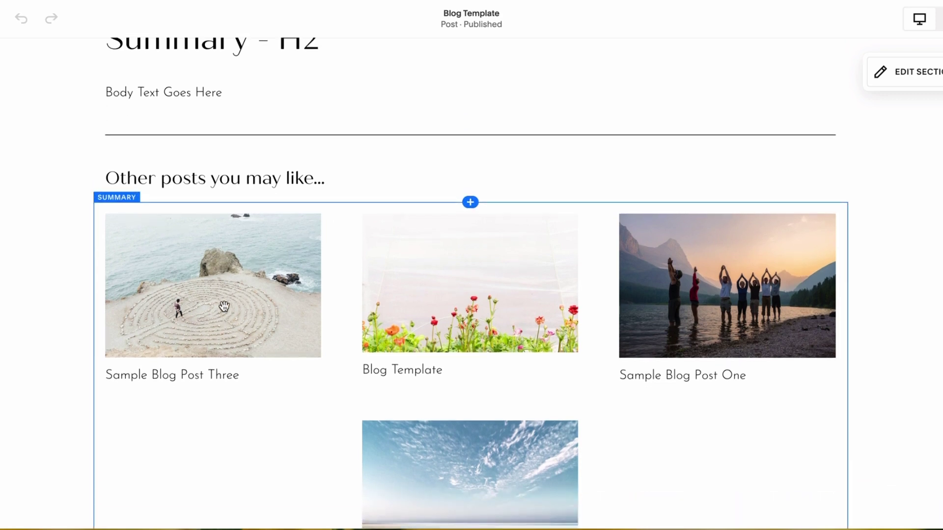
pyautogui.click(119, 199)
pyautogui.click(109, 175)
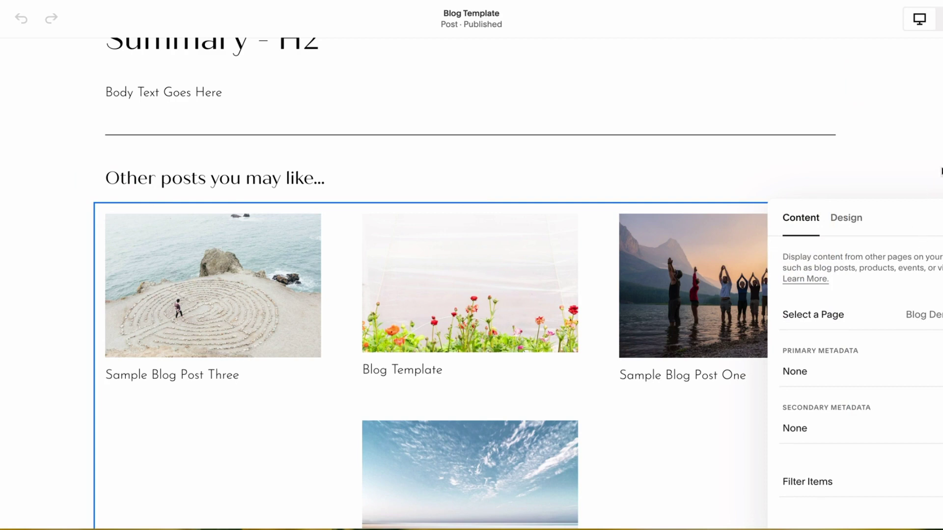
pyautogui.click(935, 170)
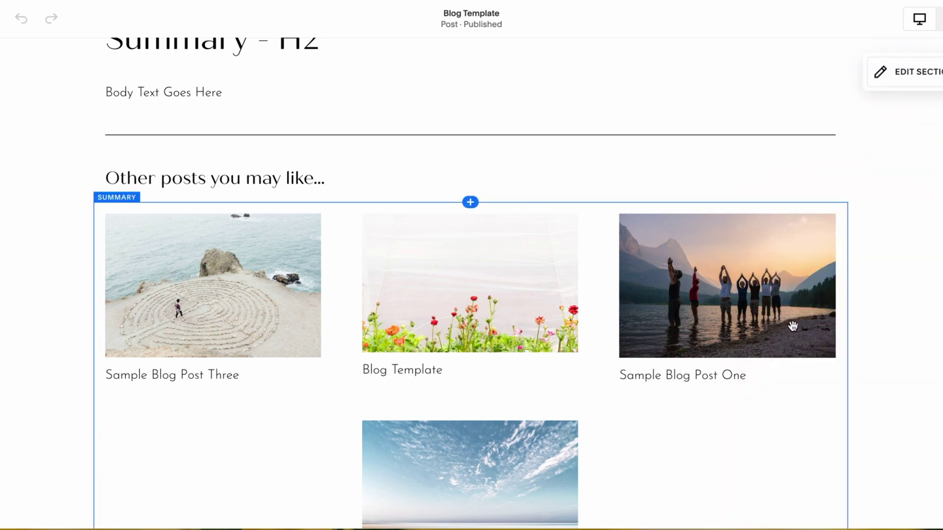
# Step: Examine the layout of the related posts in the summary block, including their thumbnails and titles
pyautogui.scroll(-1, 729, 343)
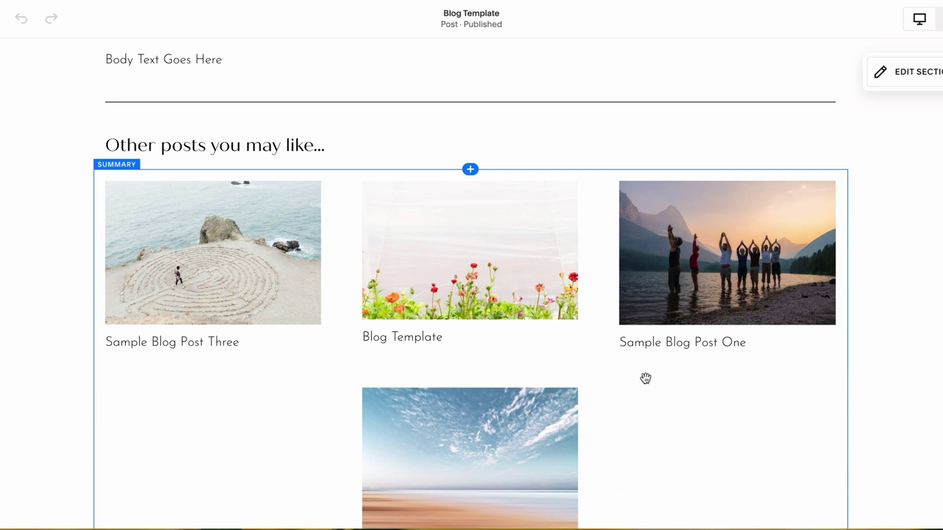
pyautogui.scroll(-1, 660, 384)
pyautogui.scroll(-1, 660, 384)
pyautogui.scroll(1, 660, 384)
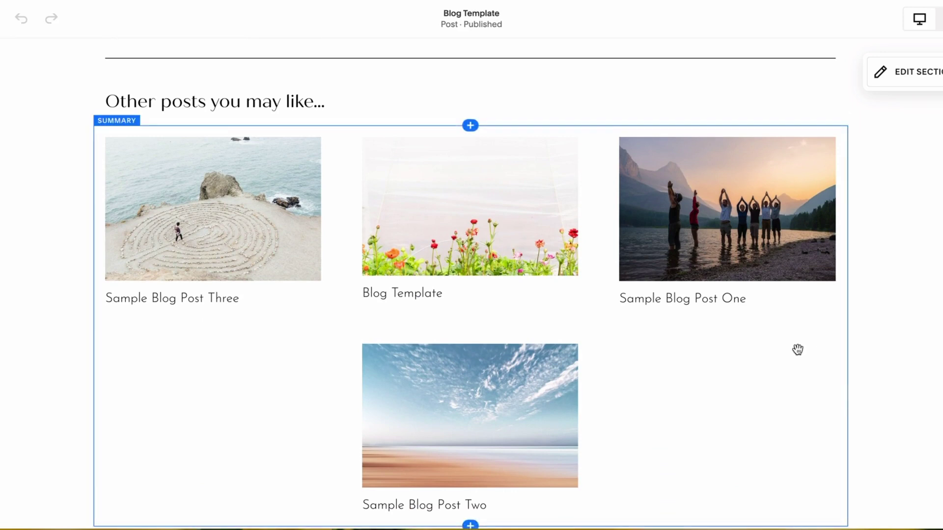
pyautogui.scroll(1, 798, 349)
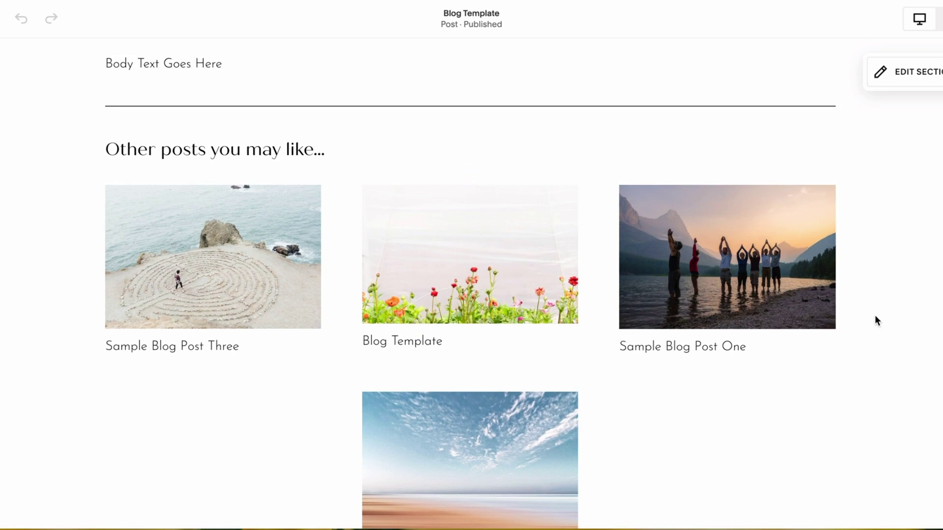
pyautogui.scroll(1, 876, 320)
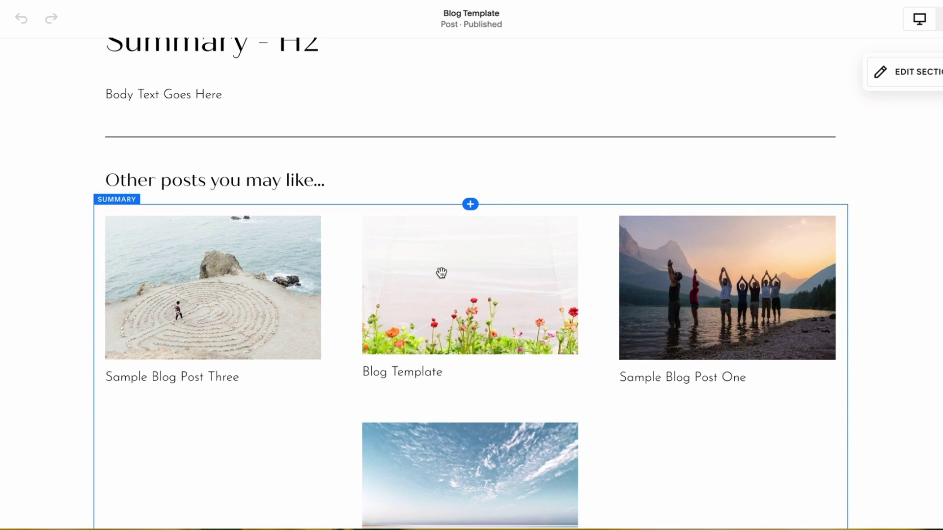
pyautogui.scroll(-1, 857, 284)
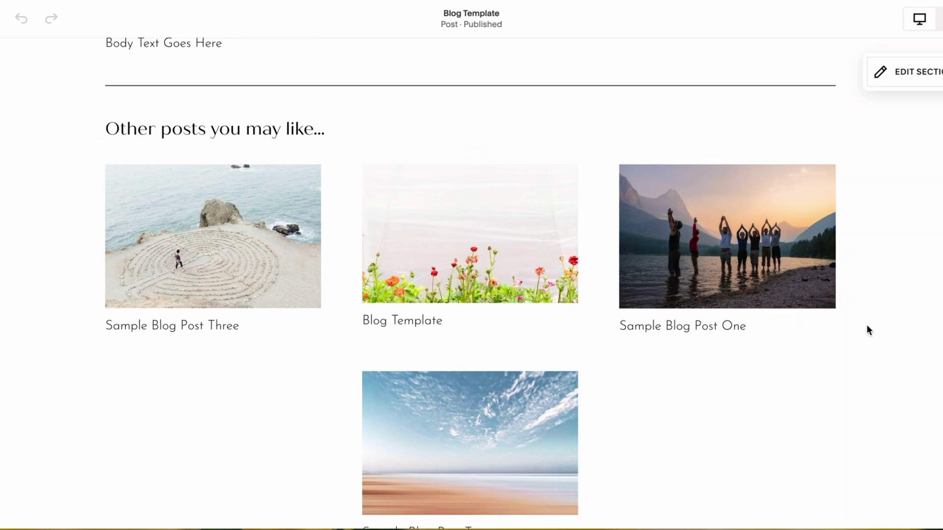
# Step: Review the "Join the Community!" newsletter sign-up block and the divider lines separating it from the related posts
pyautogui.scroll(-2, 866, 326)
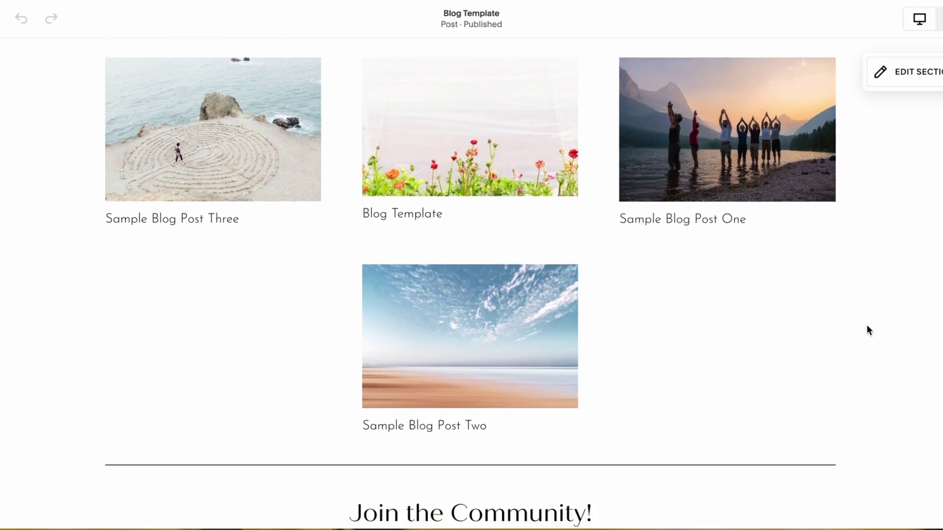
pyautogui.scroll(-5, 866, 325)
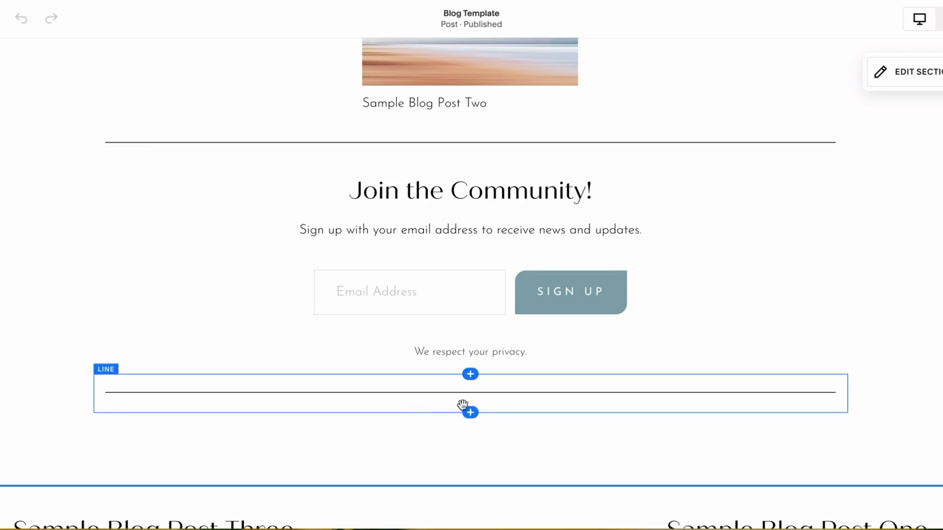
pyautogui.scroll(7, 496, 417)
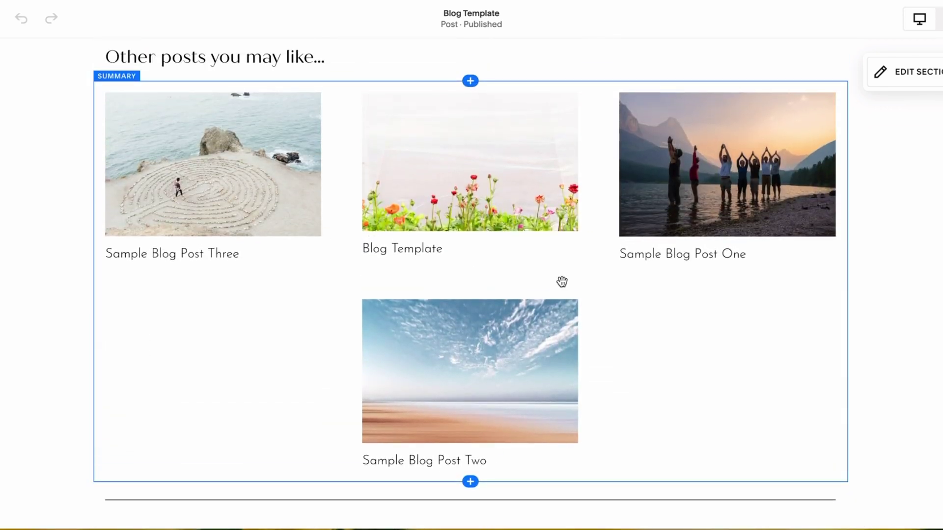
pyautogui.scroll(-1, 348, 300)
pyautogui.scroll(-5, 348, 301)
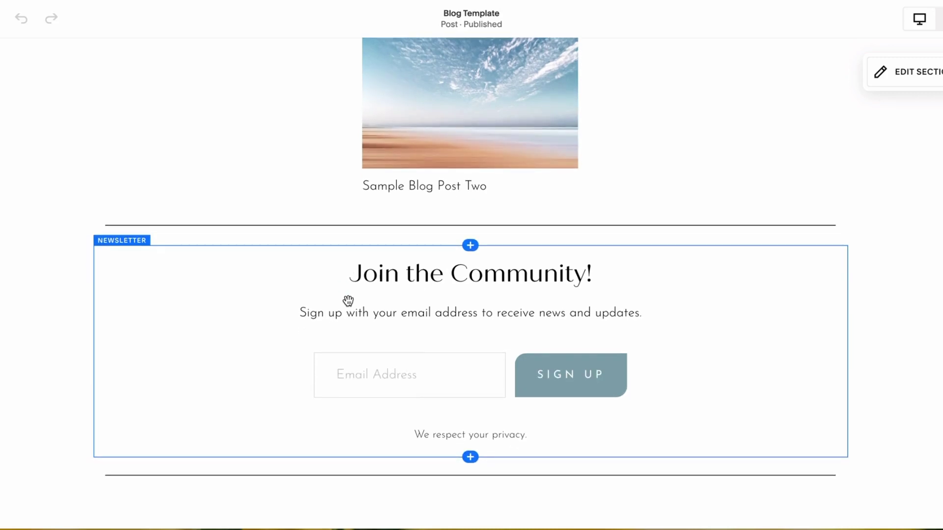
# Step: Review the upper part of the template again, from the title and banner image through the introduction to Main Topic #1
pyautogui.scroll(15, 348, 300)
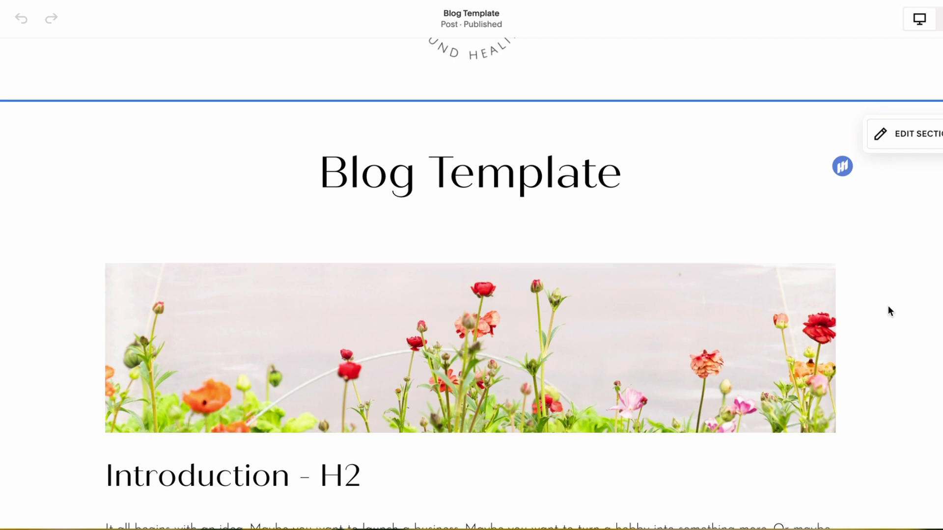
pyautogui.scroll(-3, 889, 308)
pyautogui.scroll(2, 888, 308)
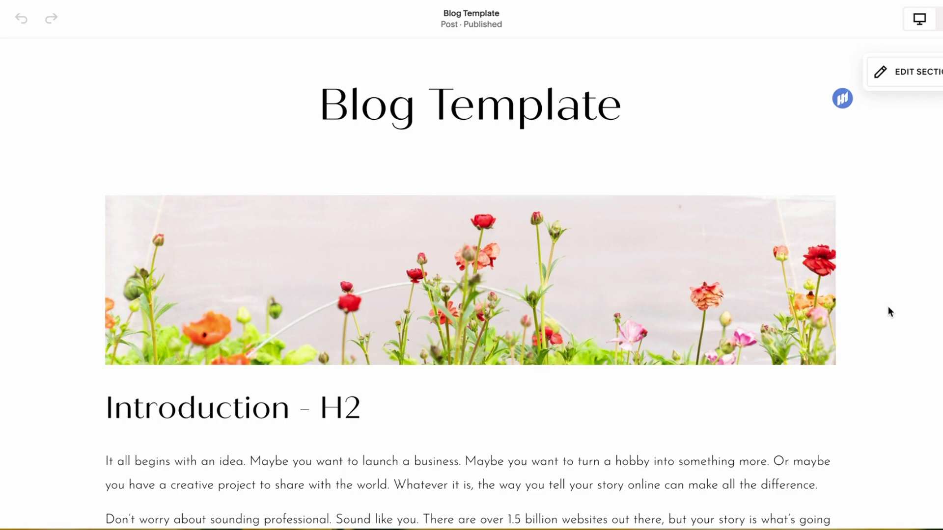
pyautogui.scroll(-5, 889, 308)
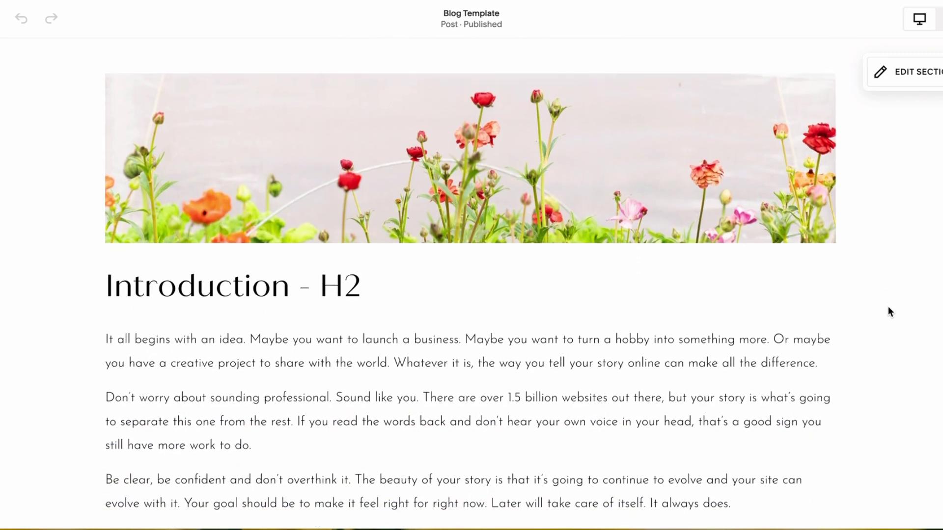
pyautogui.scroll(-8, 888, 307)
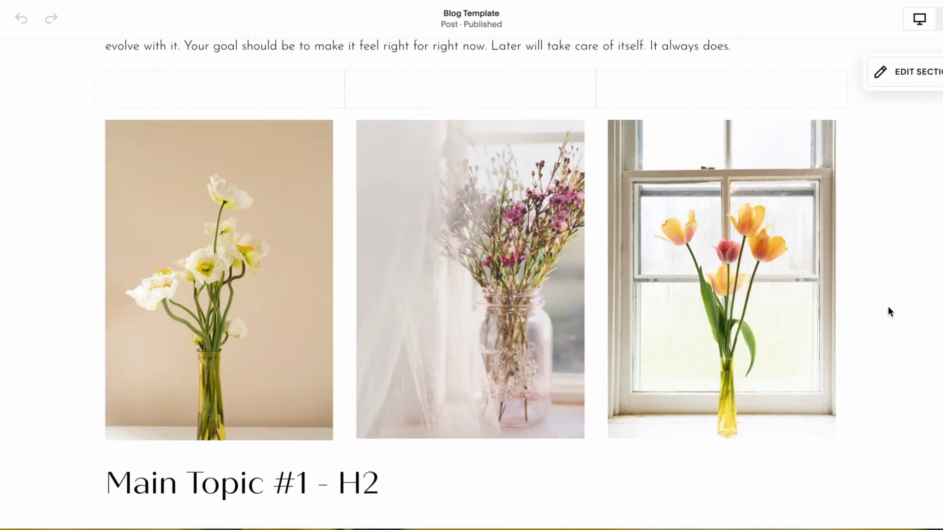
pyautogui.scroll(-1, 887, 311)
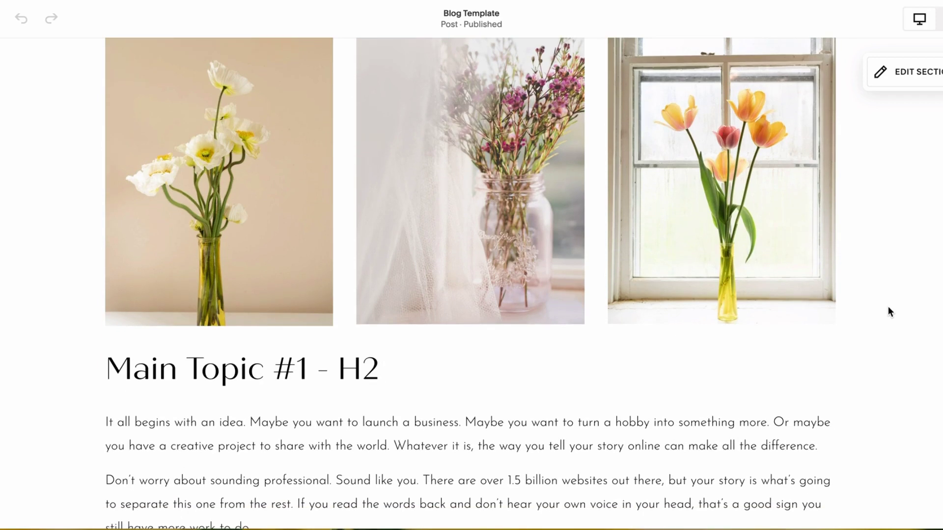
pyautogui.scroll(8, 888, 312)
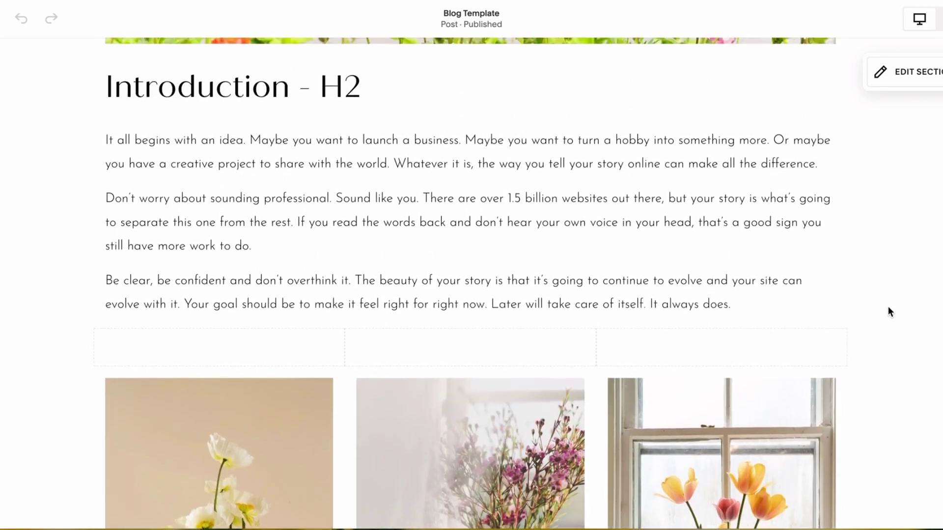
pyautogui.scroll(-10, 888, 310)
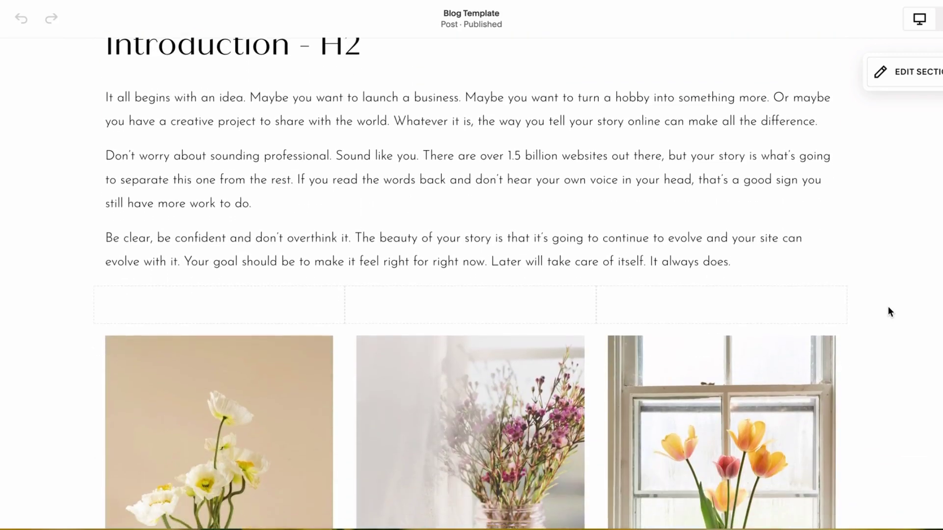
# Step: Look over the rest of the template from the video block to the related posts, and return to the page header
pyautogui.scroll(-17, 888, 311)
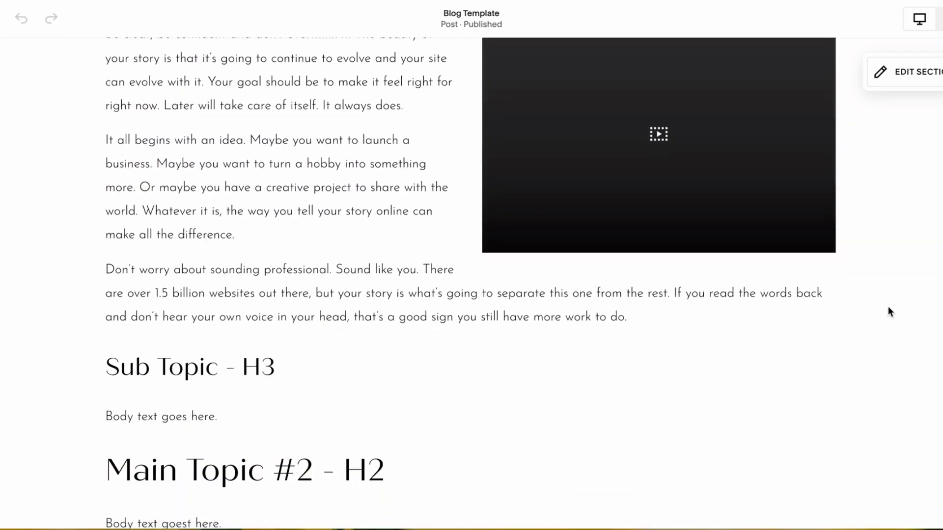
pyautogui.scroll(-2, 888, 312)
pyautogui.scroll(-6, 887, 308)
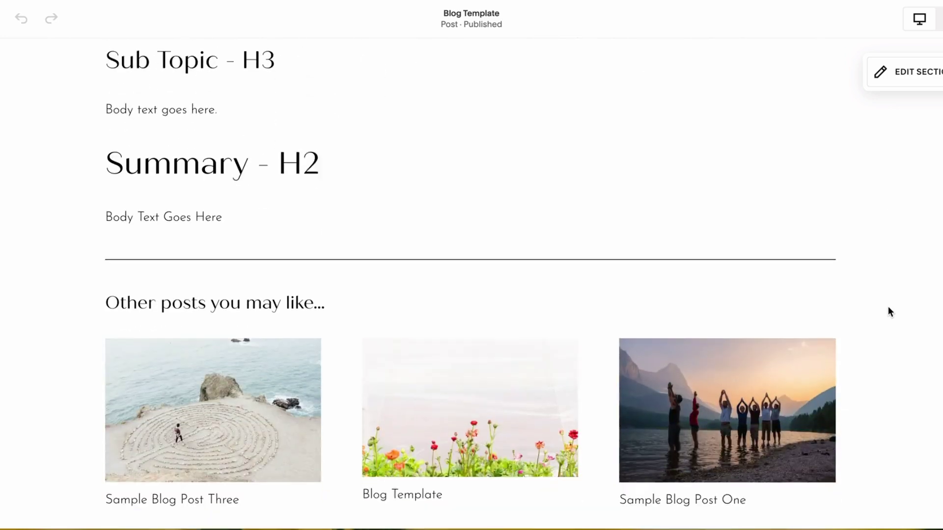
pyautogui.scroll(9, 888, 308)
pyautogui.scroll(-10, 887, 307)
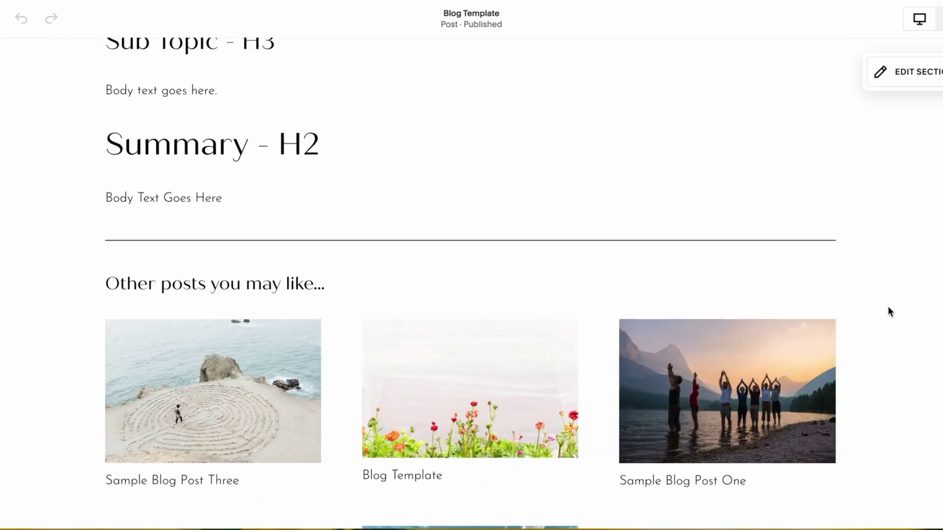
pyautogui.scroll(20, 887, 307)
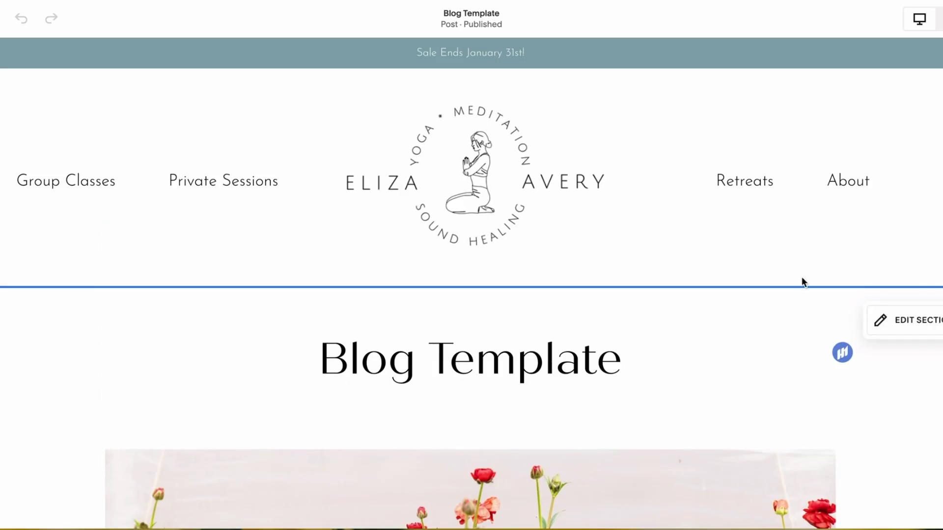
# Step: Leave the post editor, change the Blog Template post's status from Published to Draft in its settings, and save
pyautogui.press('Escape')
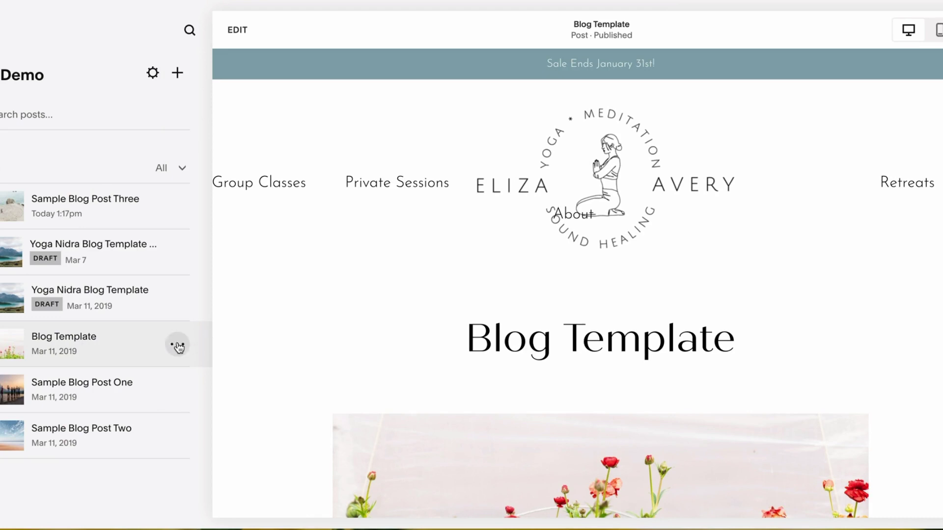
pyautogui.click(177, 346)
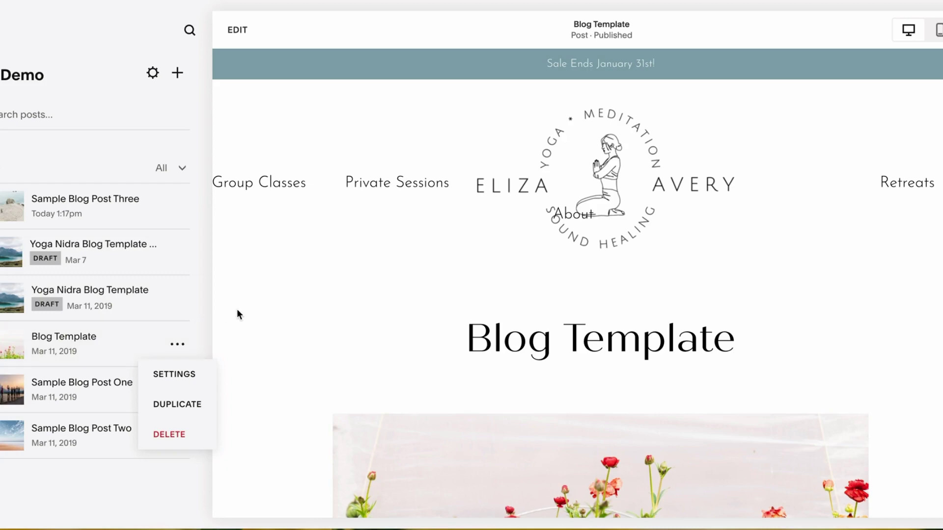
pyautogui.click(174, 374)
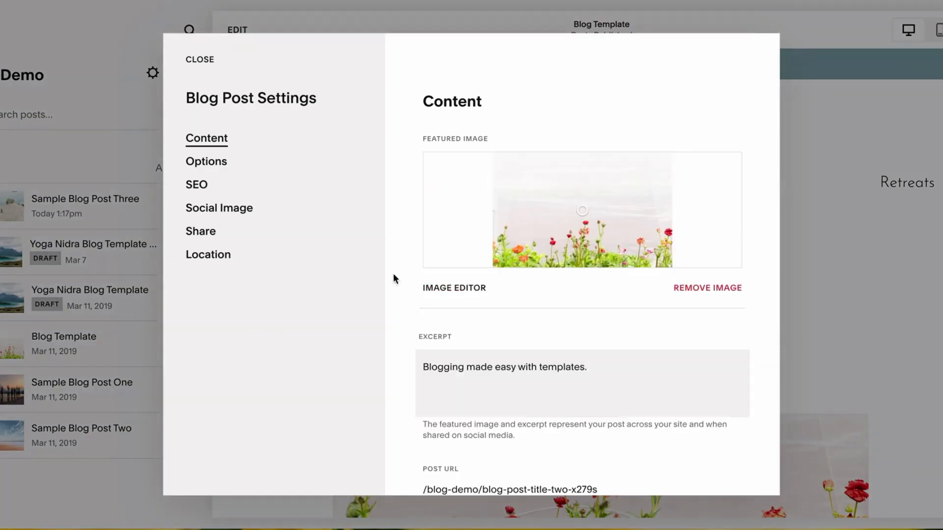
pyautogui.click(206, 161)
pyautogui.click(694, 149)
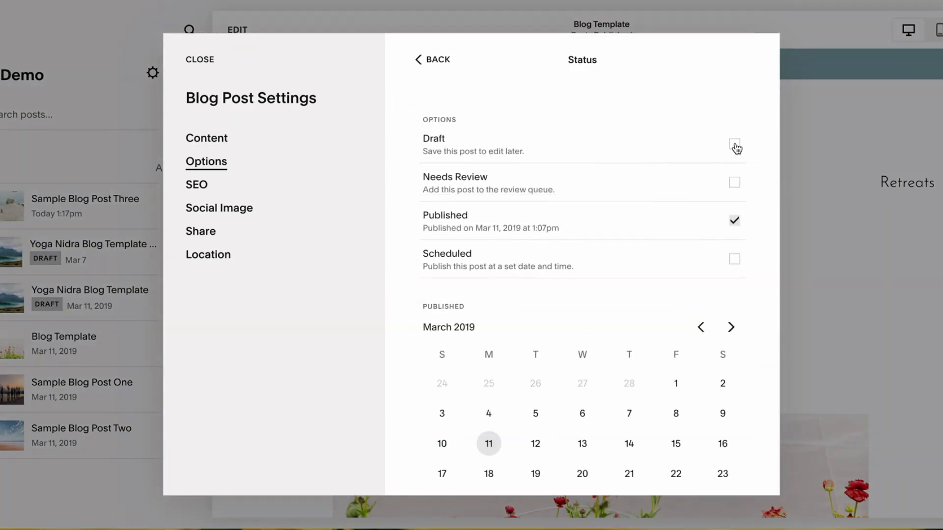
pyautogui.click(734, 145)
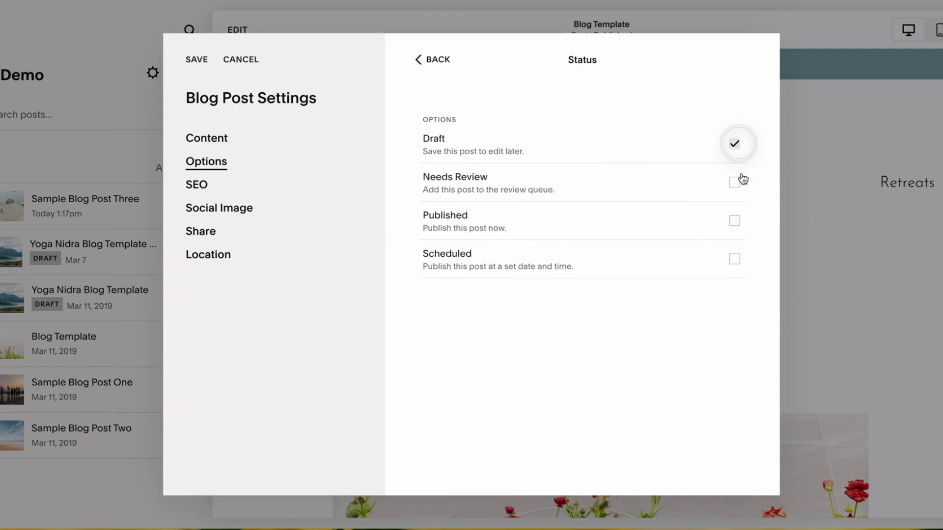
pyautogui.click(196, 59)
# Step: Duplicate the Blog Template draft and check the top of the copied post
pyautogui.moveTo(178, 344)
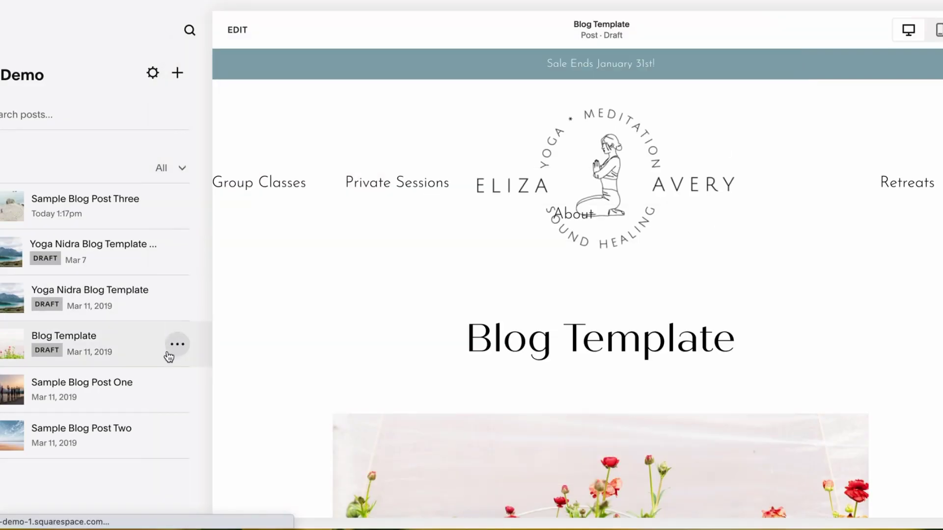
pyautogui.click(186, 347)
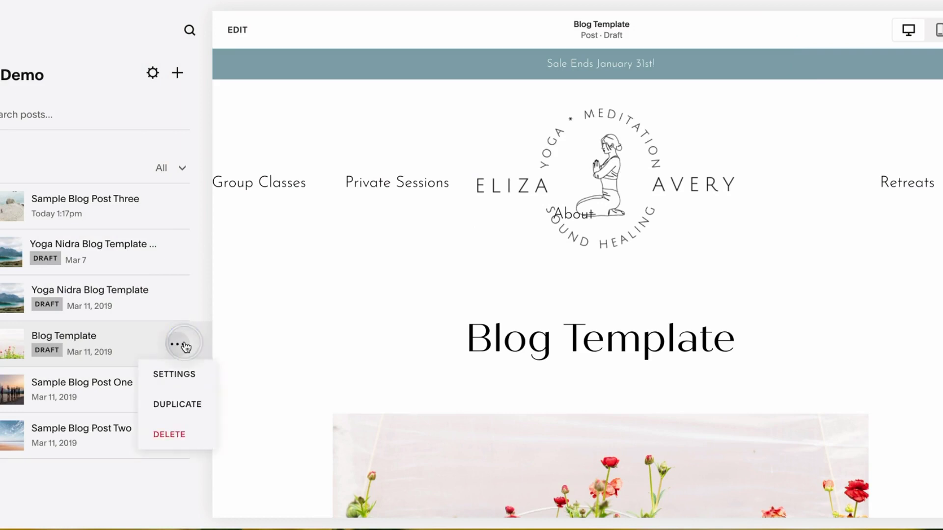
pyautogui.click(168, 407)
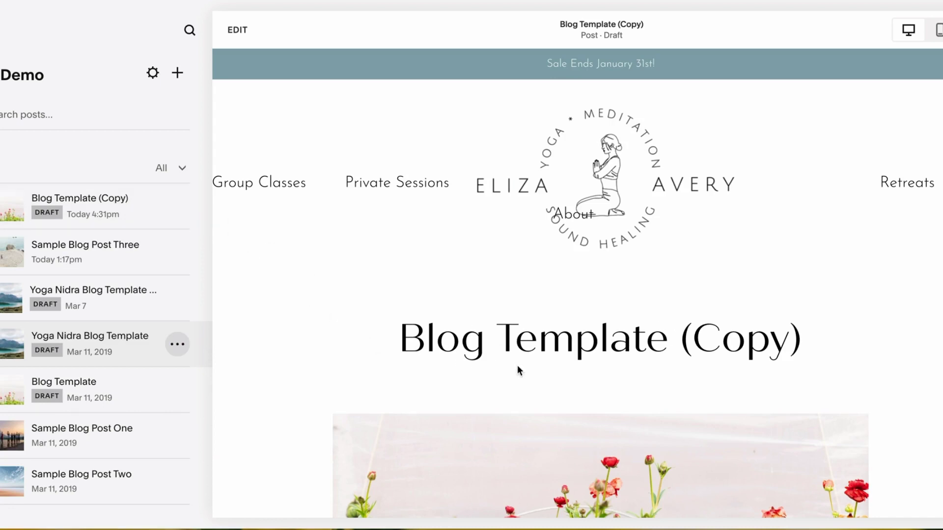
pyautogui.scroll(-1, 519, 360)
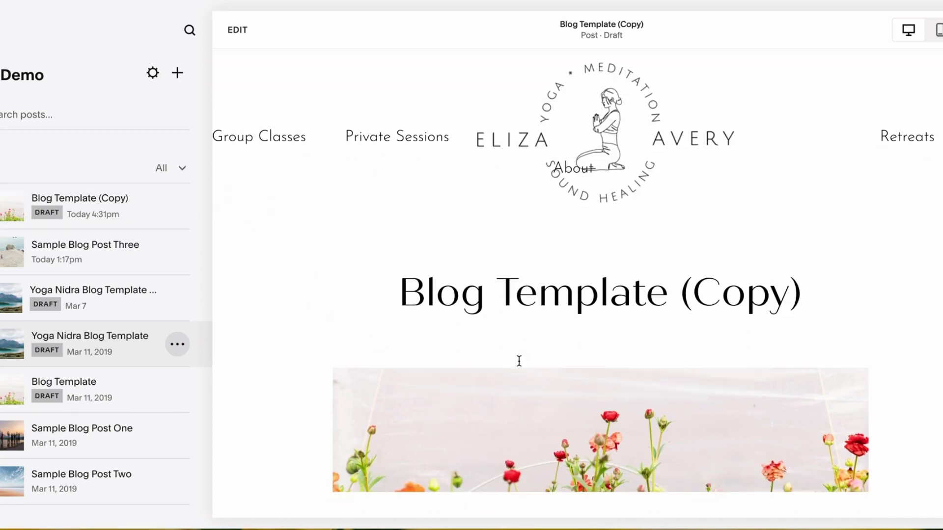
pyautogui.scroll(1, 518, 360)
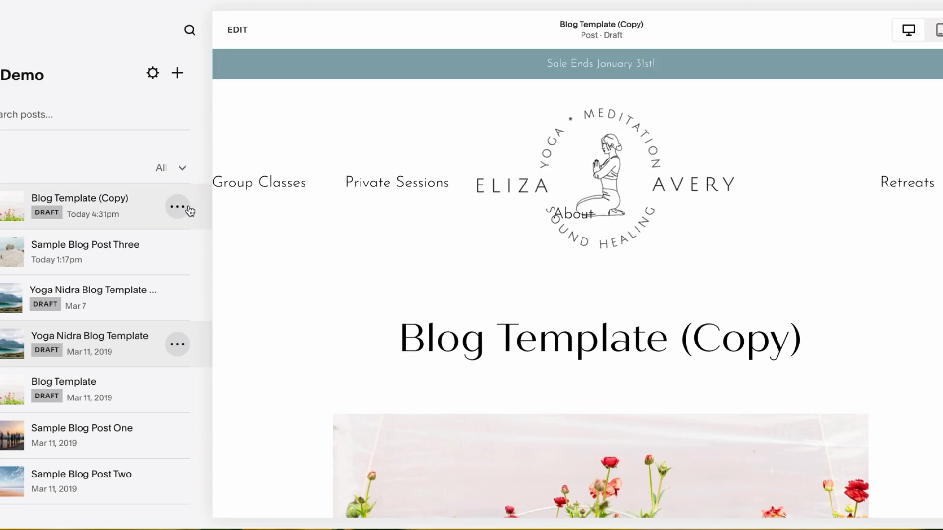
# Step: Review the featured image, excerpt, post URL and author in the duplicated post's content settings, then close the settings
pyautogui.click(178, 206)
pyautogui.click(179, 235)
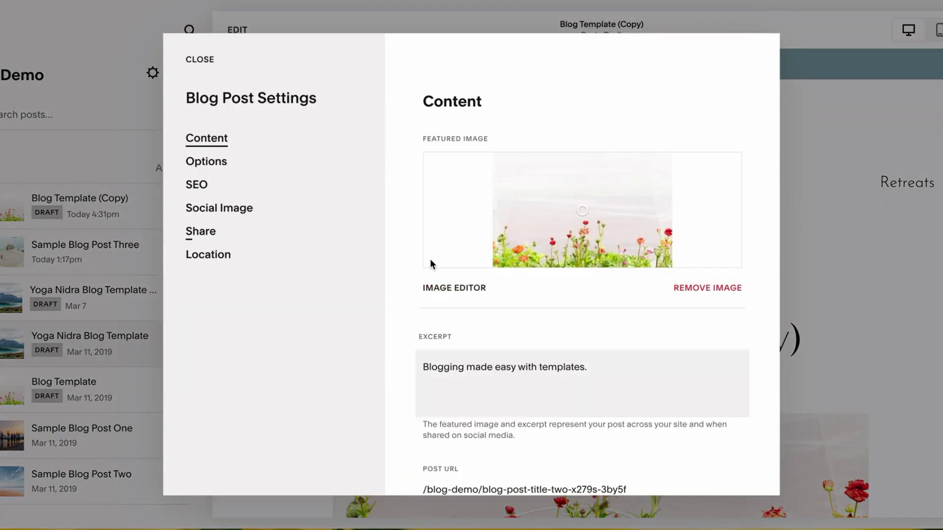
pyautogui.scroll(-2, 485, 393)
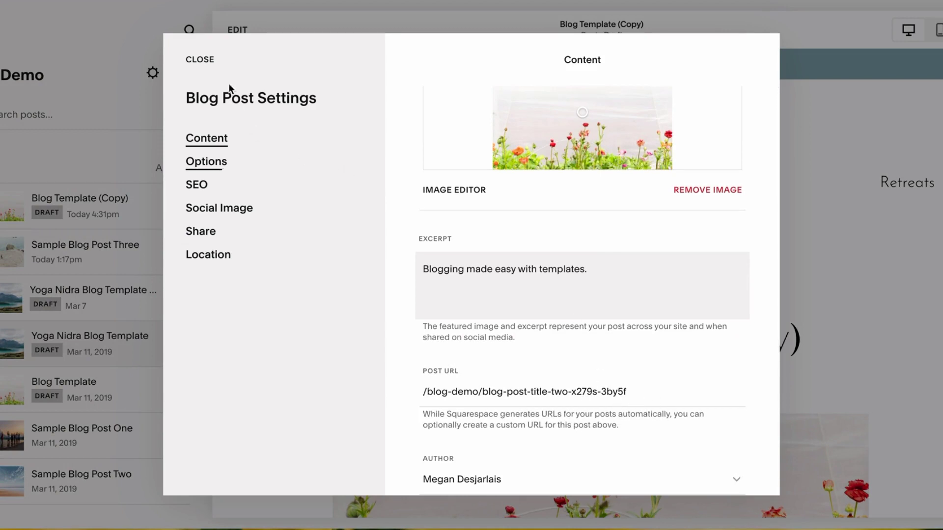
pyautogui.click(200, 60)
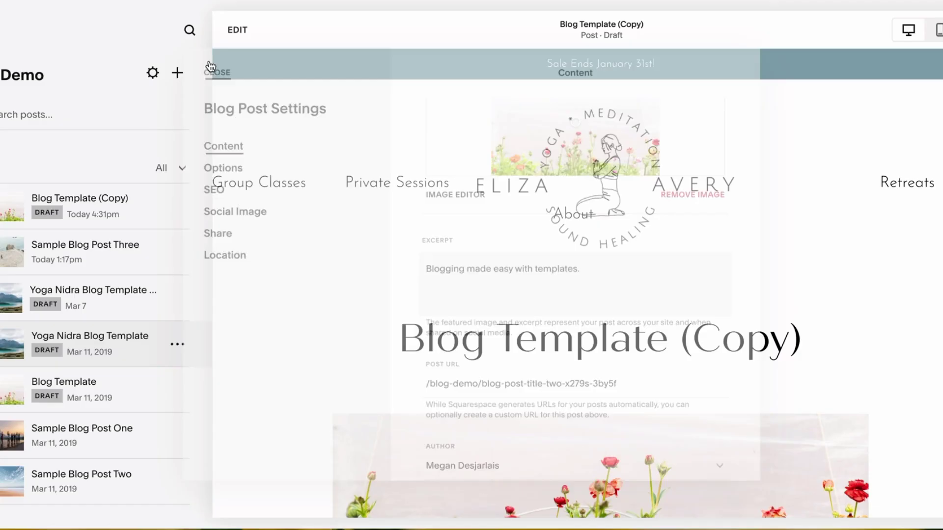